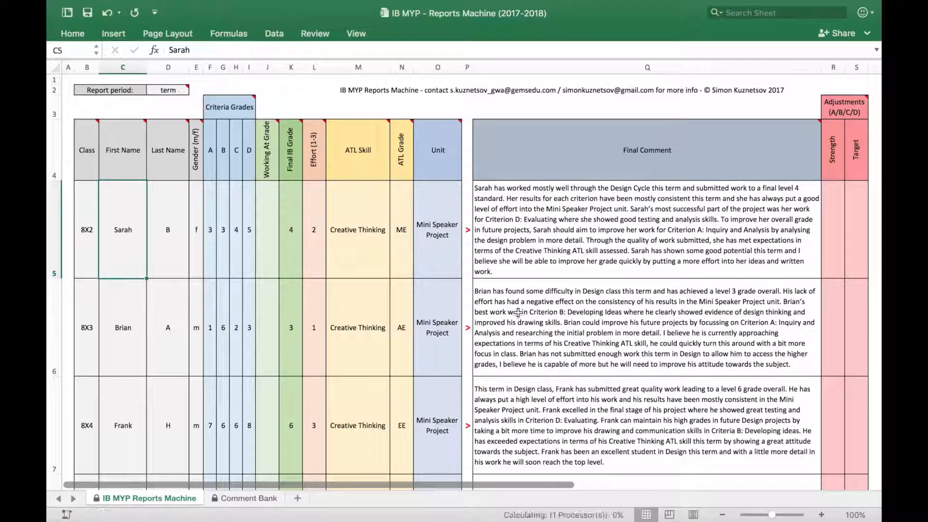
Step: Recalculate the reports sheet to regenerate the randomly chosen sentences in the final comments
key(F9)
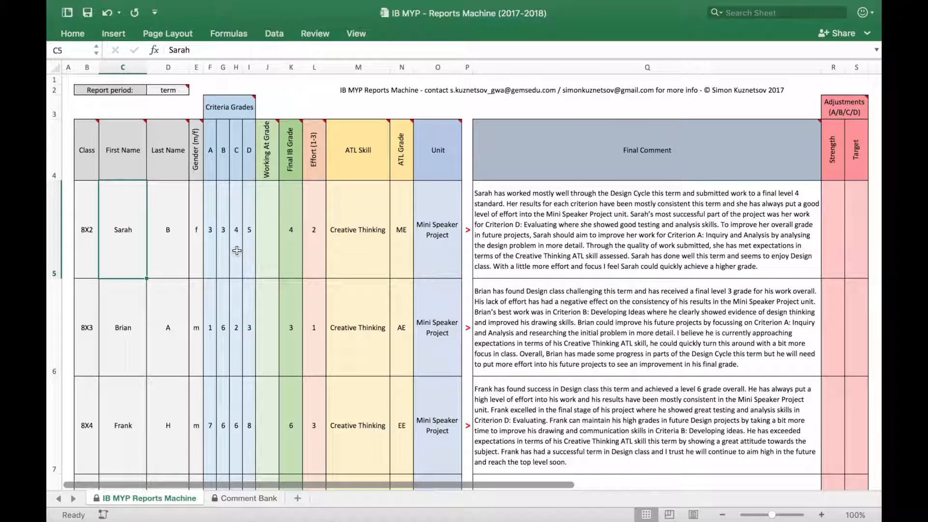
click(93, 229)
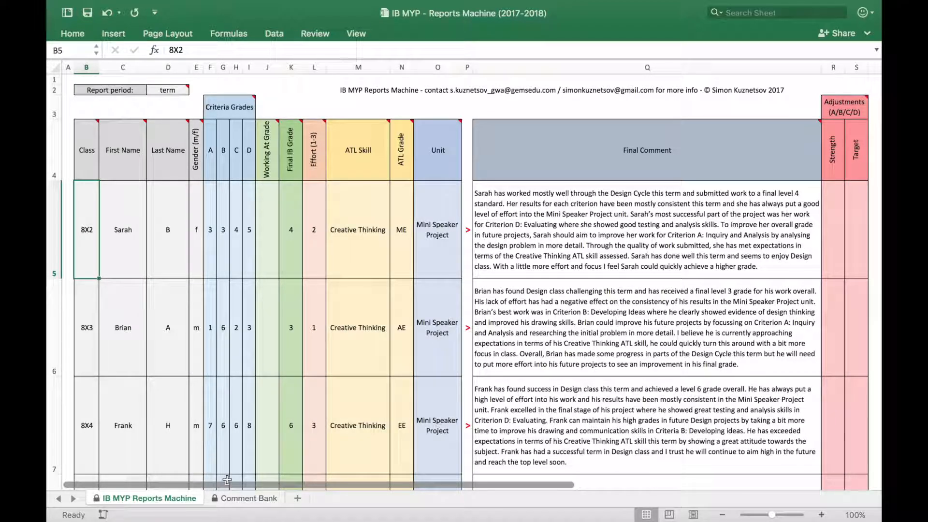
Step: Open the Comment Bank sheet and review the Sentence 1 to Sentence 6 tables and how each sentence is chosen
click(248, 498)
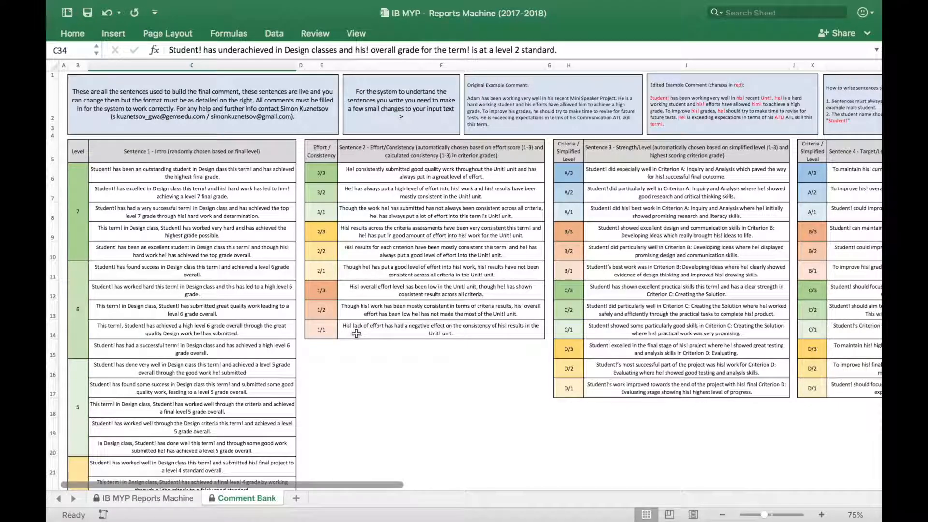
scroll(356, 334, right, 15)
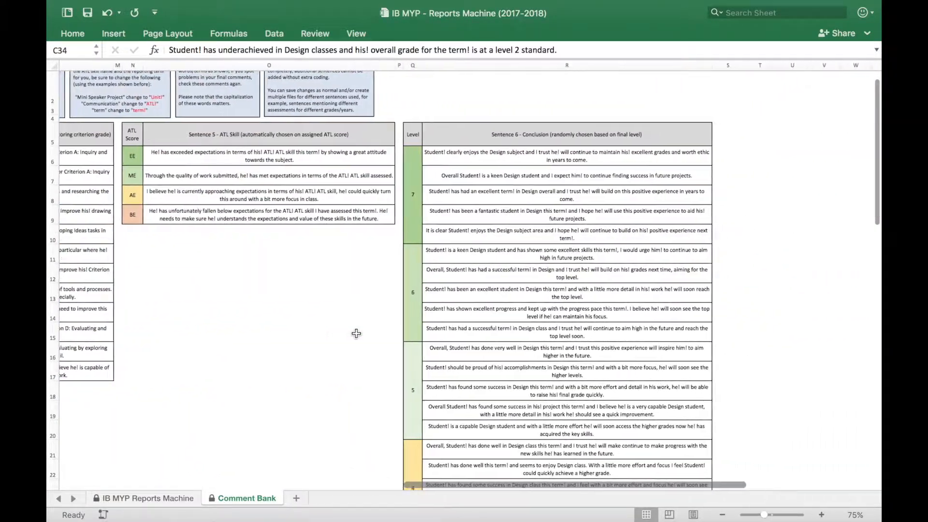
scroll(254, 205, left, 15)
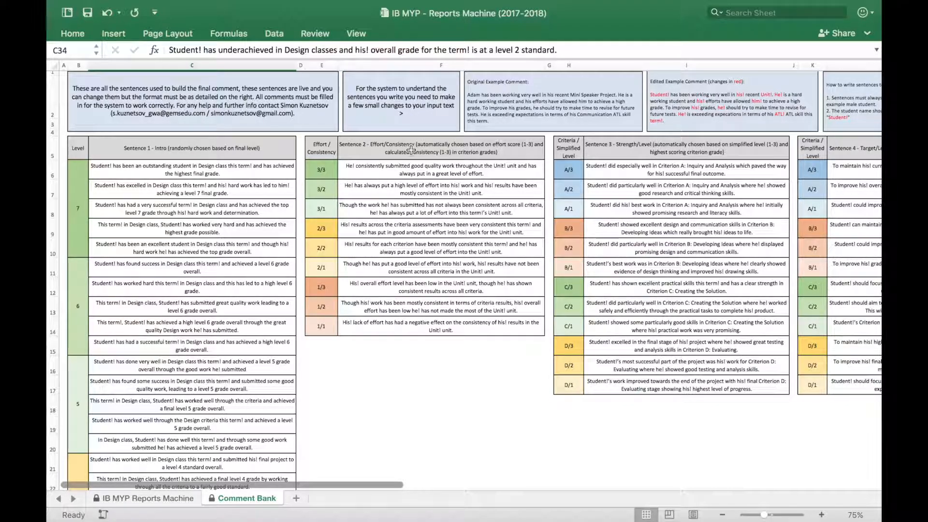
scroll(338, 155, right, 3)
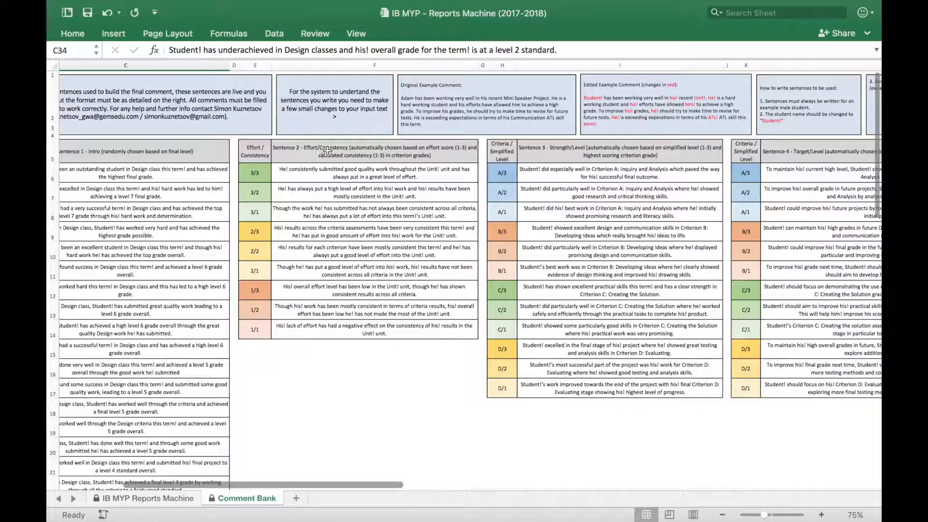
scroll(424, 172, right, 2)
scroll(424, 172, right, 2)
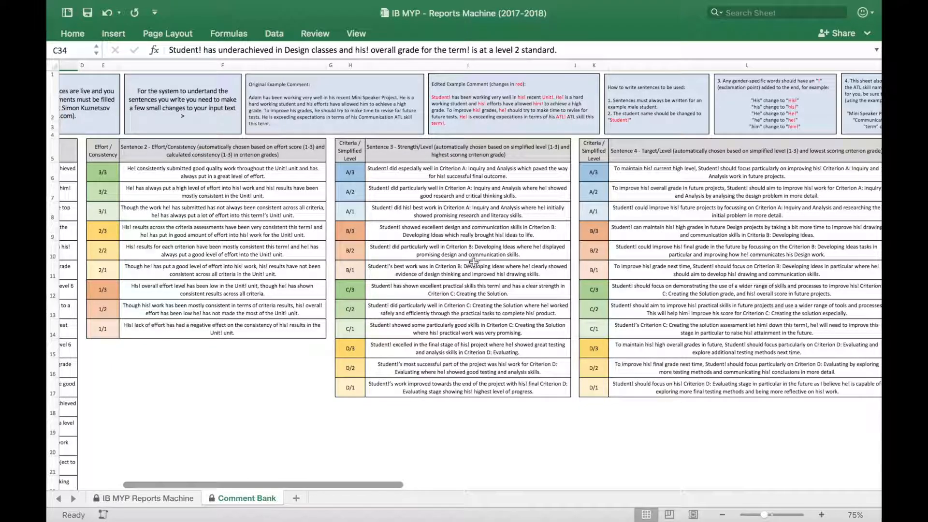
scroll(473, 262, right, 4)
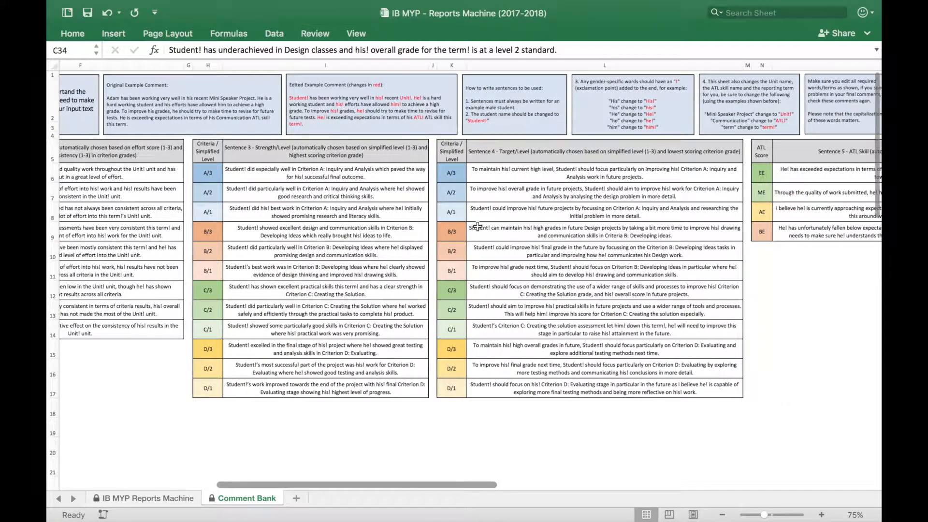
scroll(556, 308, right, 6)
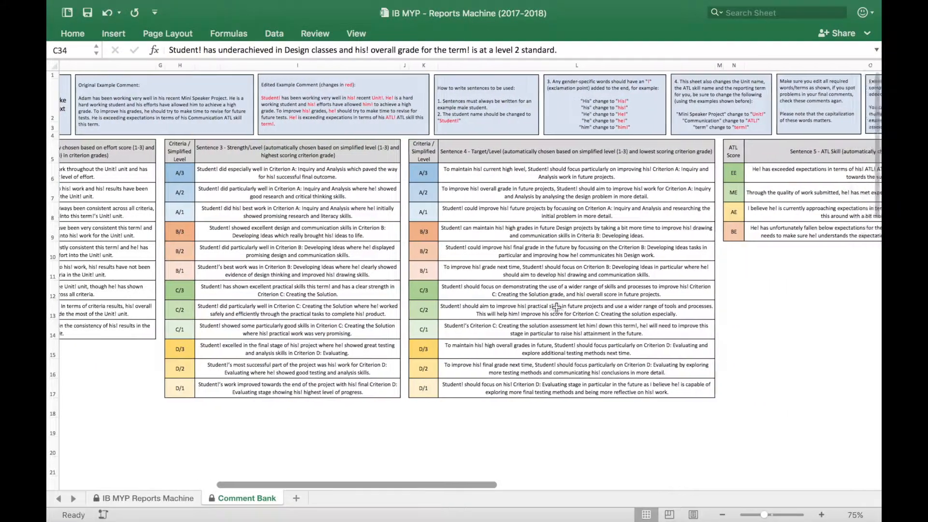
scroll(653, 264, right, 6)
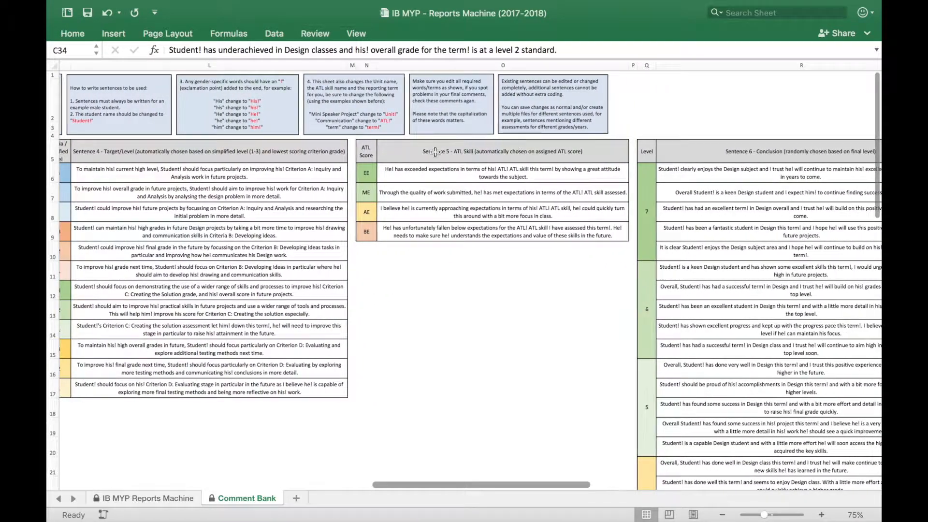
scroll(495, 162, right, 4)
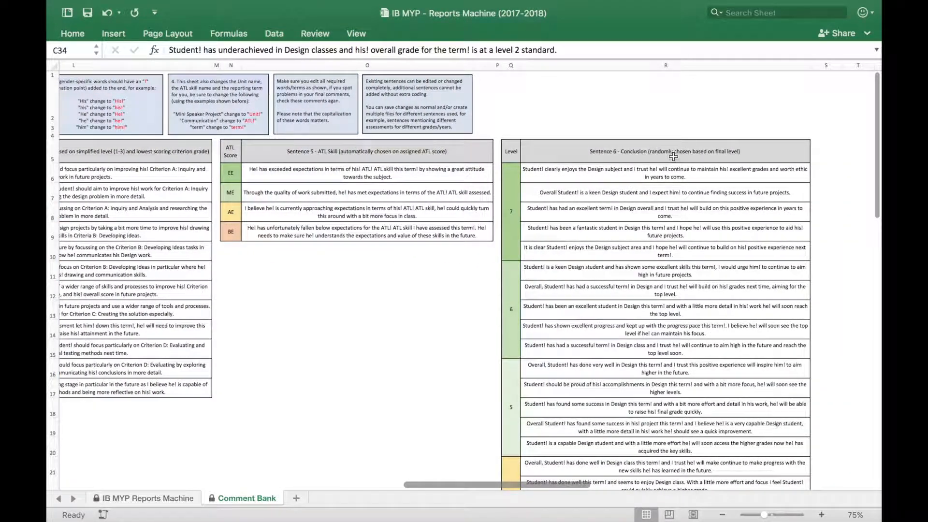
scroll(649, 319, left, 15)
scroll(649, 335, left, 1)
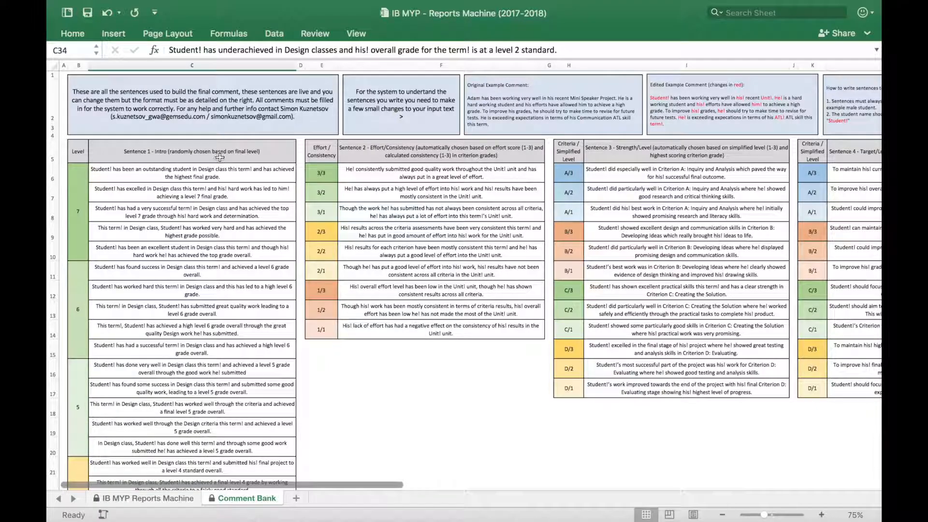
Step: Examine the Sentence 1 intro options grouped by final level, from level 7 down to level 1
click(82, 211)
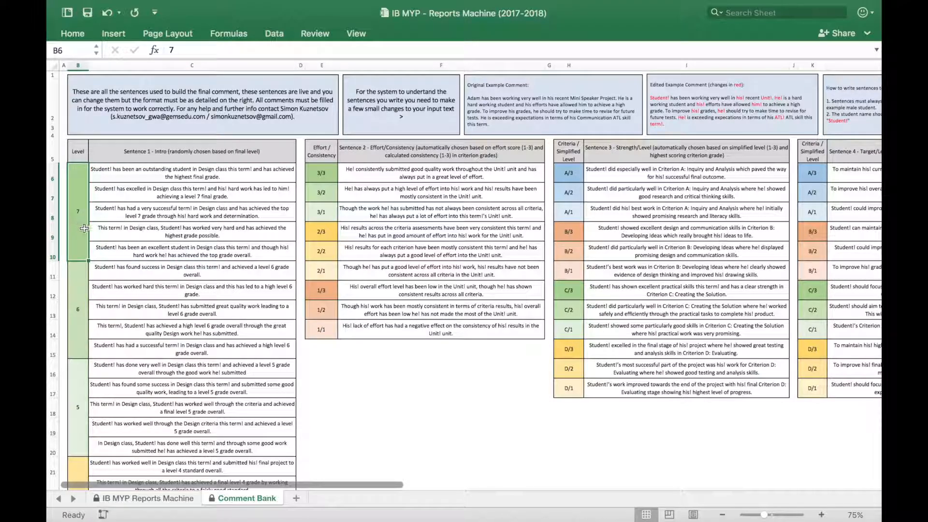
drag(171, 170, 171, 248)
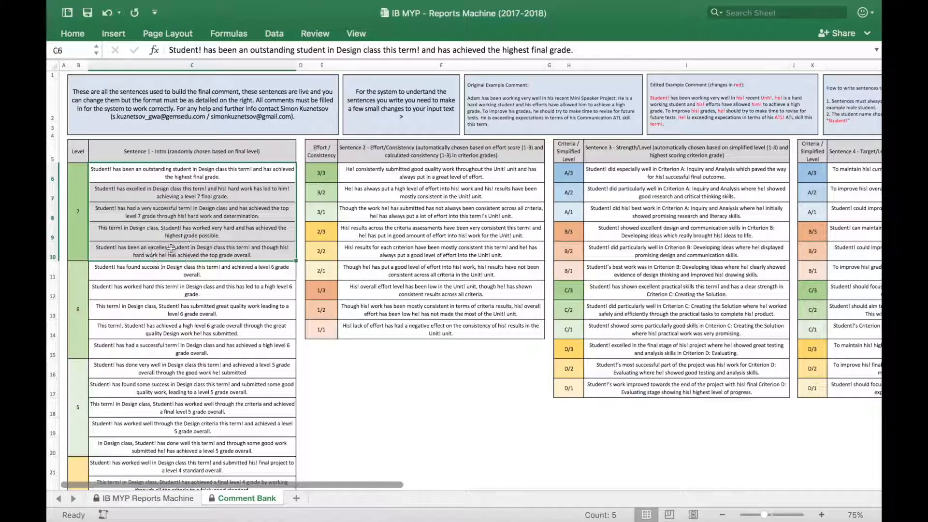
click(76, 347)
drag(158, 272, 157, 346)
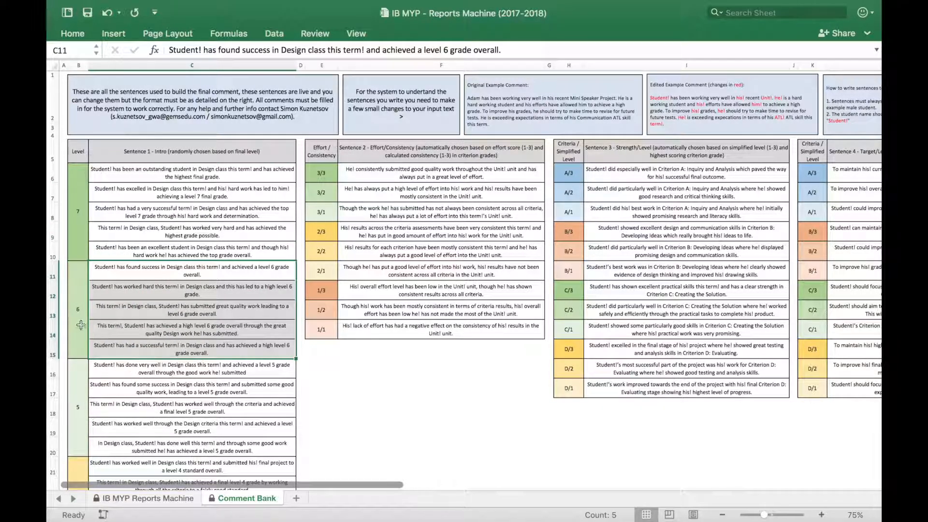
click(103, 371)
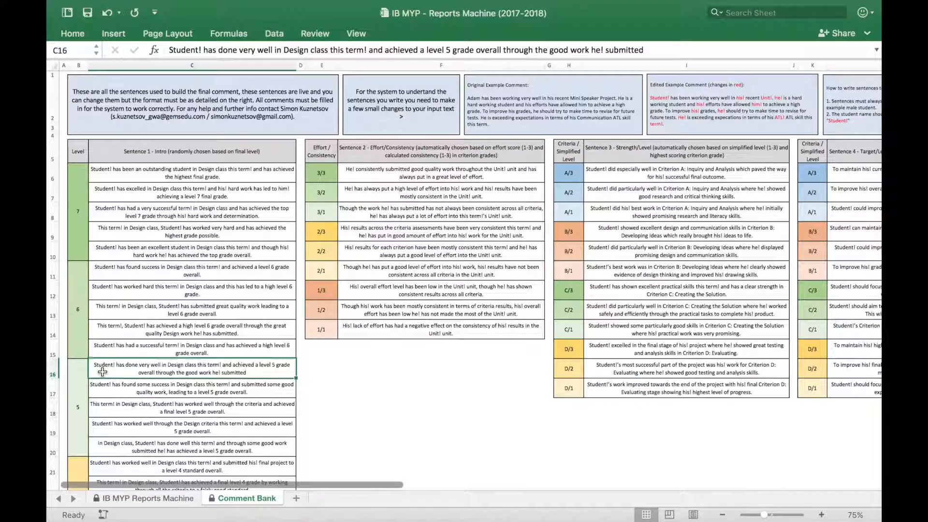
scroll(193, 391, down, 1)
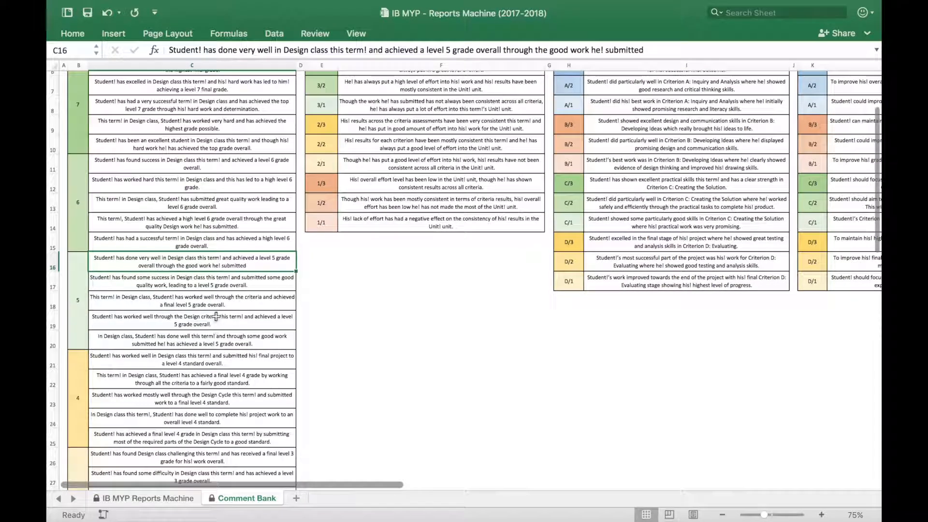
scroll(215, 175, up, 1)
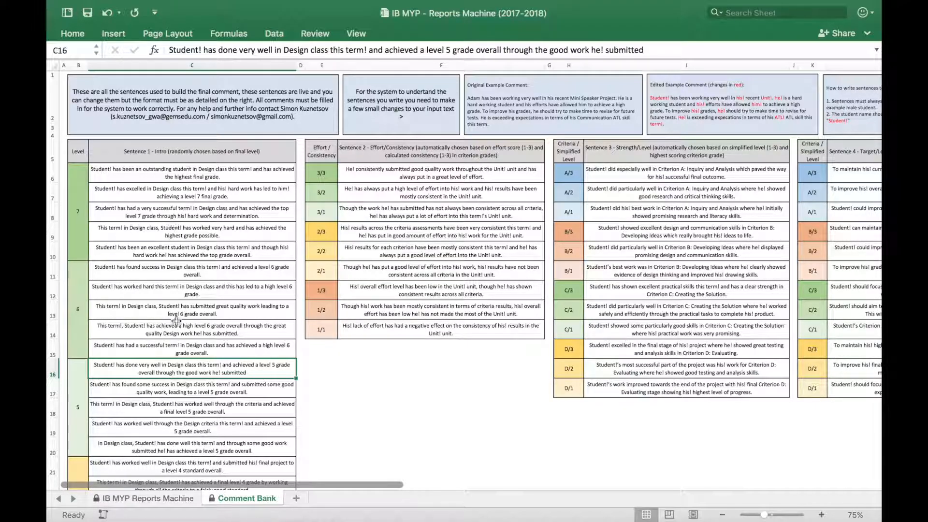
scroll(176, 320, down, 10)
scroll(176, 320, down, 1)
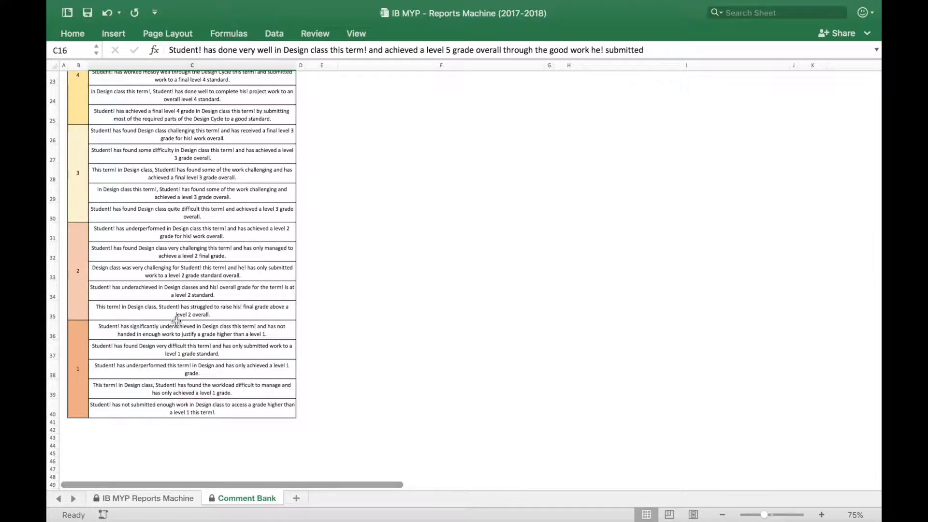
scroll(176, 321, up, 11)
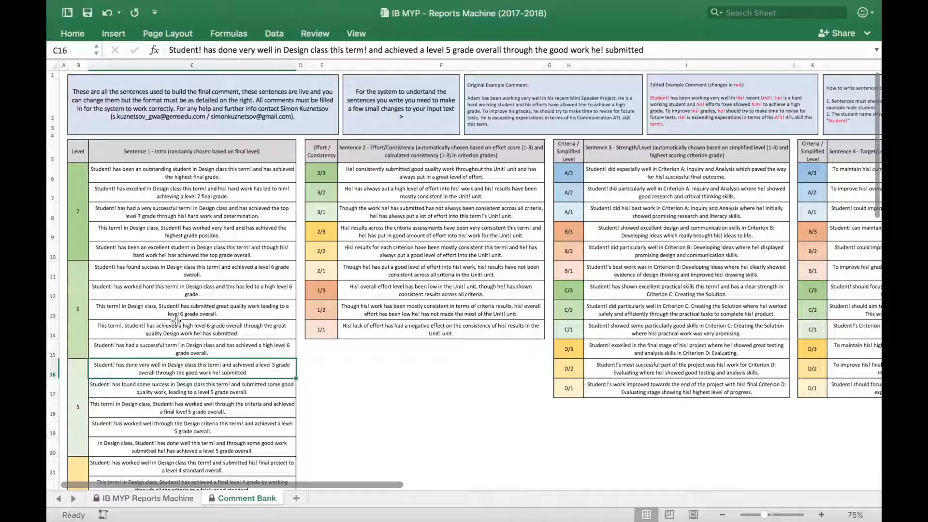
scroll(176, 320, down, 1)
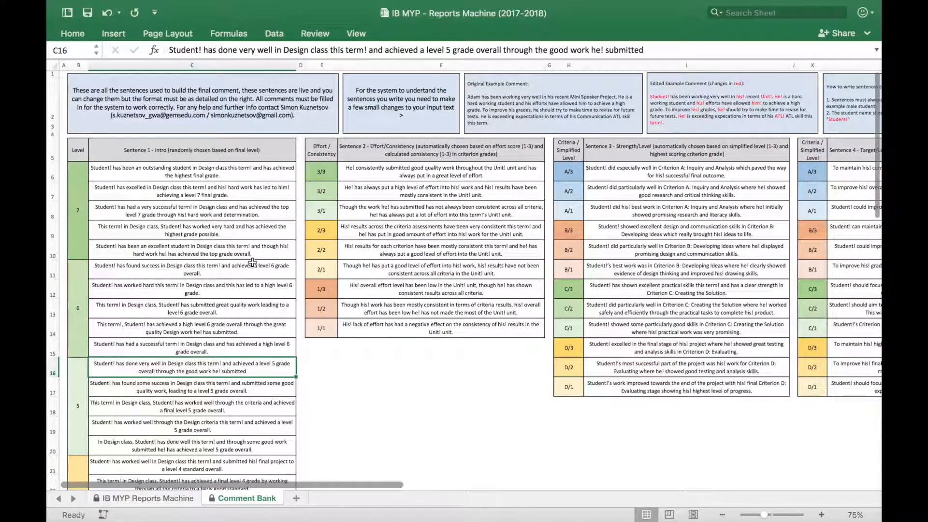
Step: Look over the ATL Skill and Conclusion sentences, and return to the final comments on the IB MYP Reports Machine sheet
scroll(252, 262, right, 15)
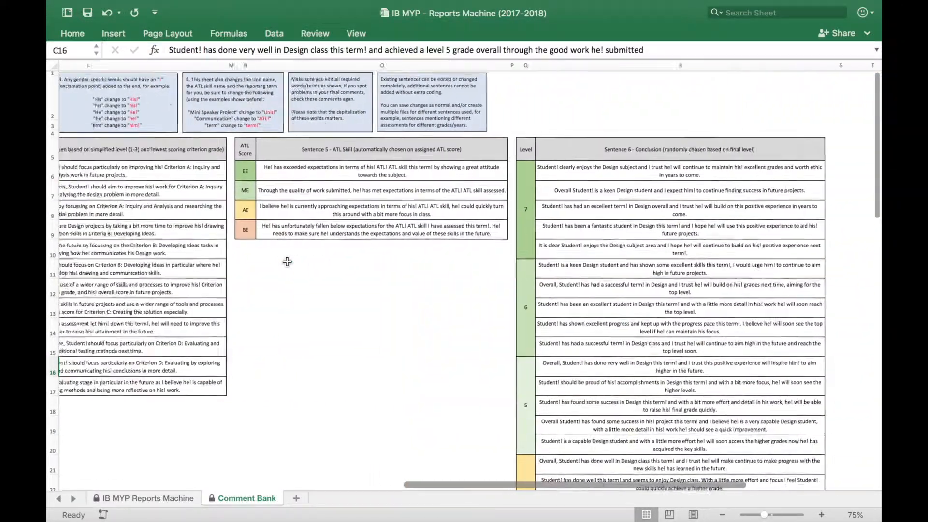
scroll(287, 261, left, 15)
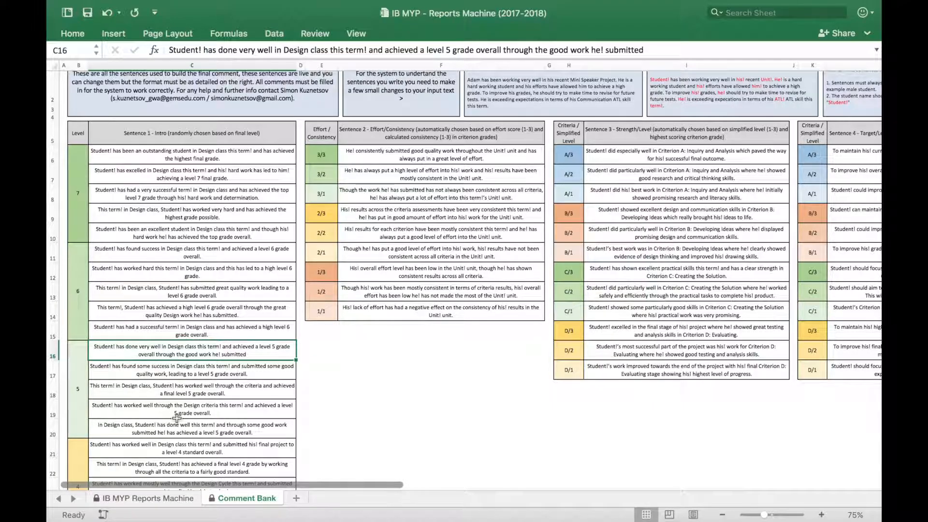
click(167, 498)
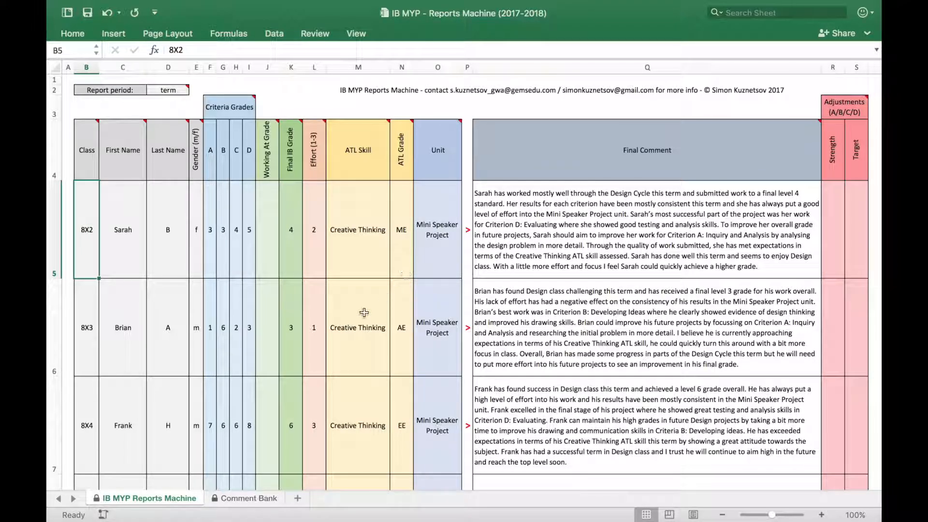
Step: On the Comment Bank sheet, go through the five level 7 intro sentences and the 3/3 effort/consistency sentence
click(255, 504)
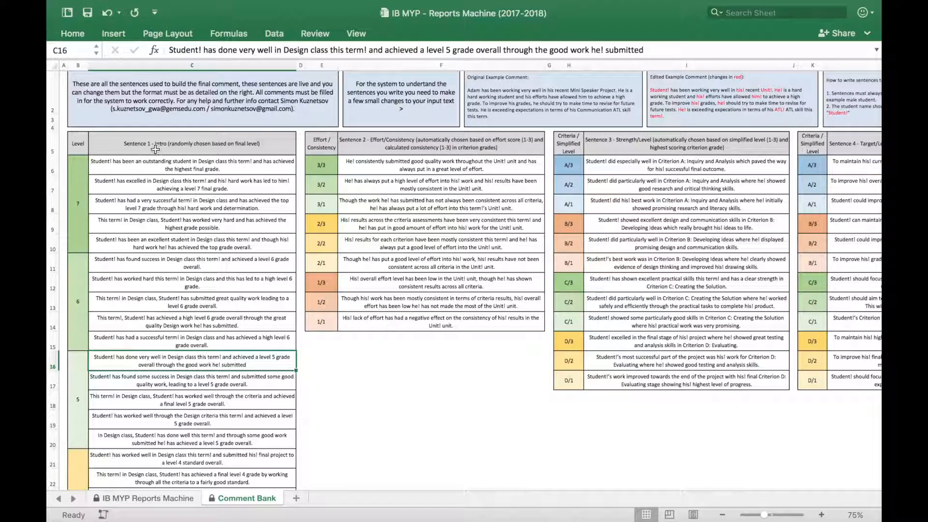
click(118, 165)
click(120, 185)
click(120, 205)
click(122, 224)
click(122, 247)
scroll(271, 195, right, 5)
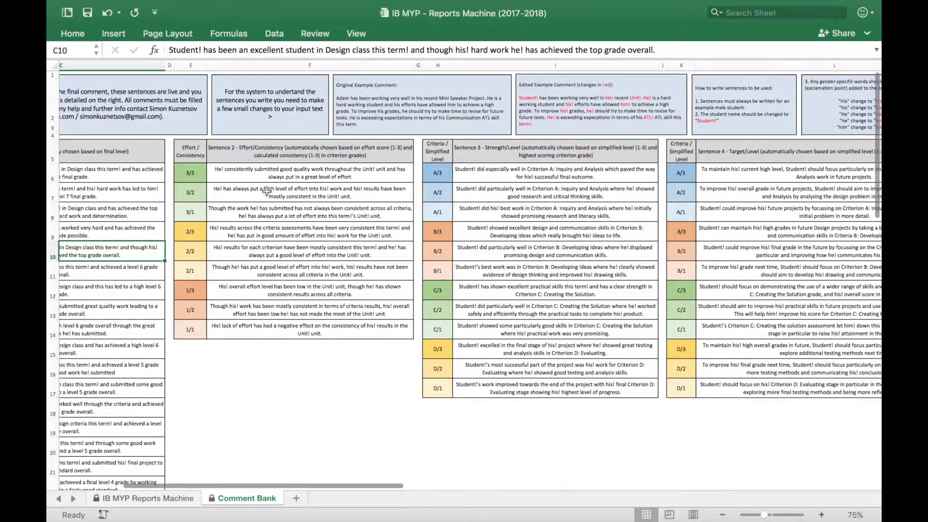
click(257, 177)
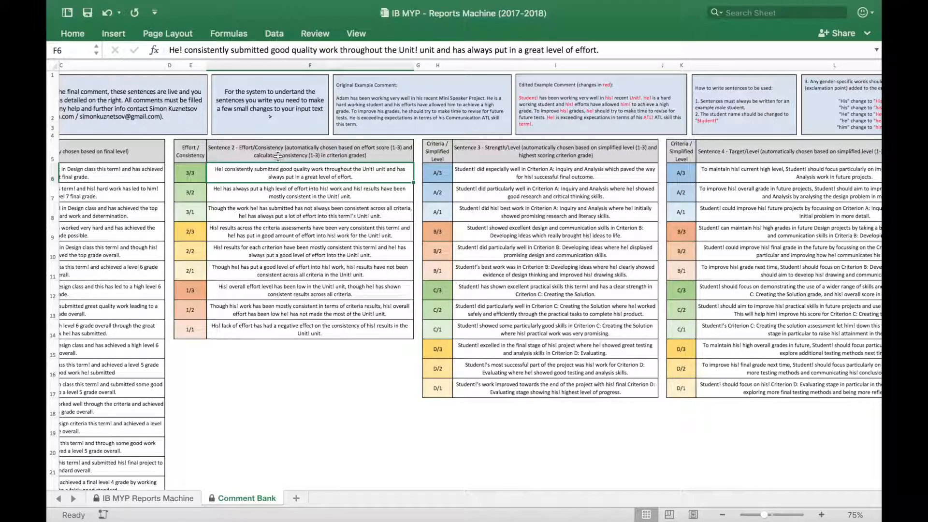
Step: On the IB MYP Reports Machine sheet, check the Effort (1-3) scores of the three listed students
click(177, 498)
click(317, 221)
click(323, 295)
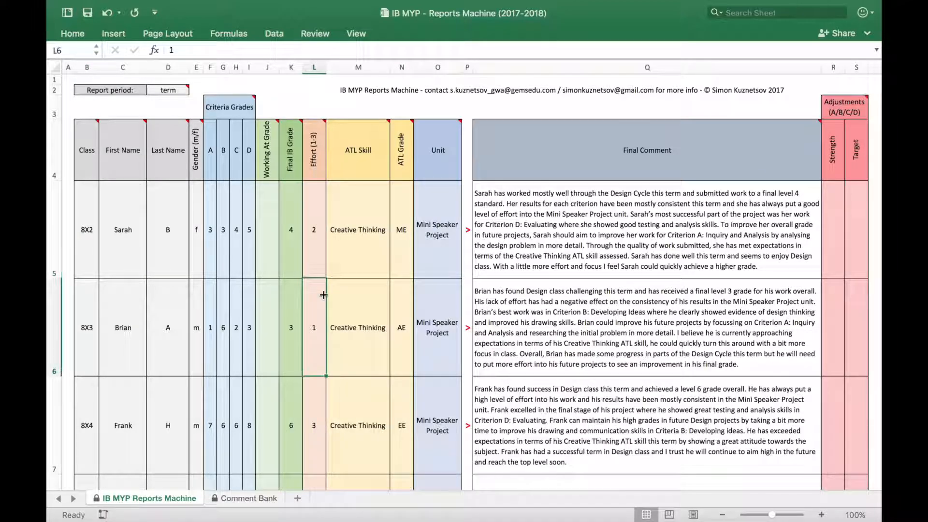
click(325, 412)
click(313, 212)
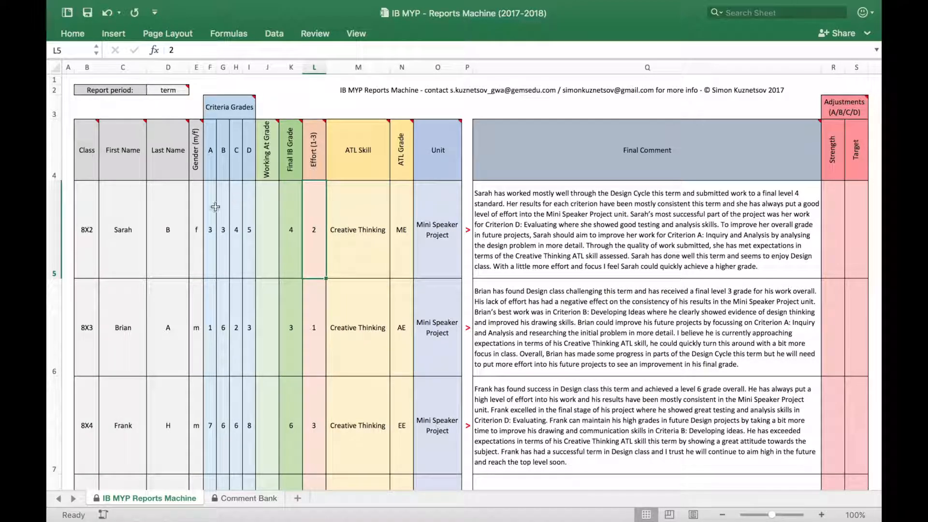
Step: Set the criterion D and criterion C grades of the 8X2 student to 3
click(249, 230)
text(3)
key(Tab)
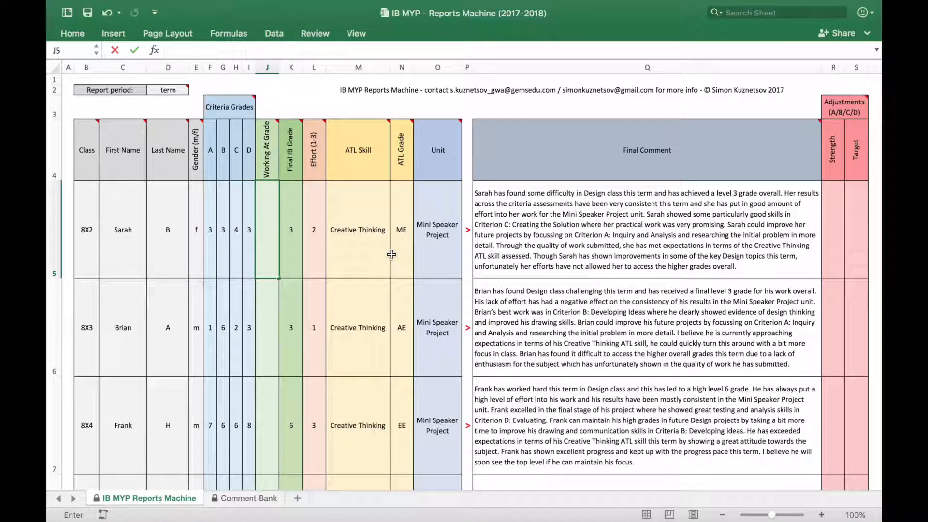
key(Down)
click(238, 230)
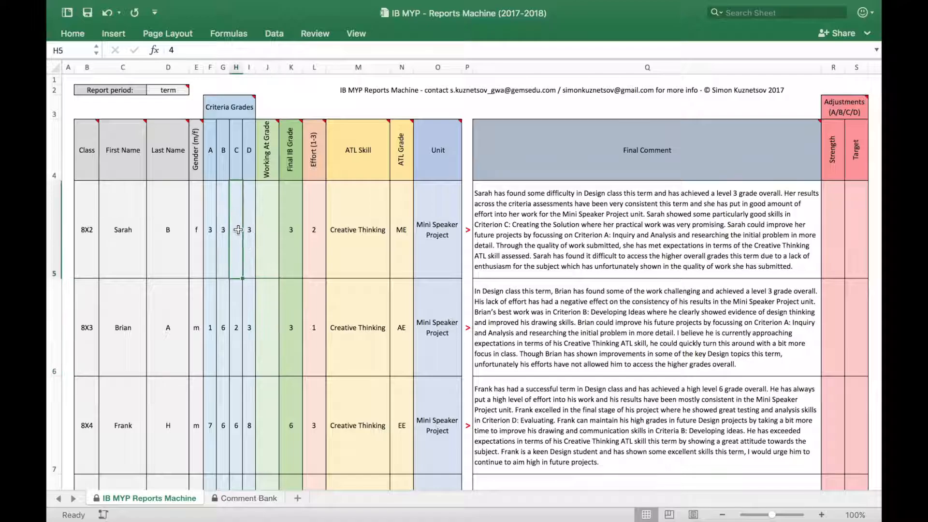
key(Return)
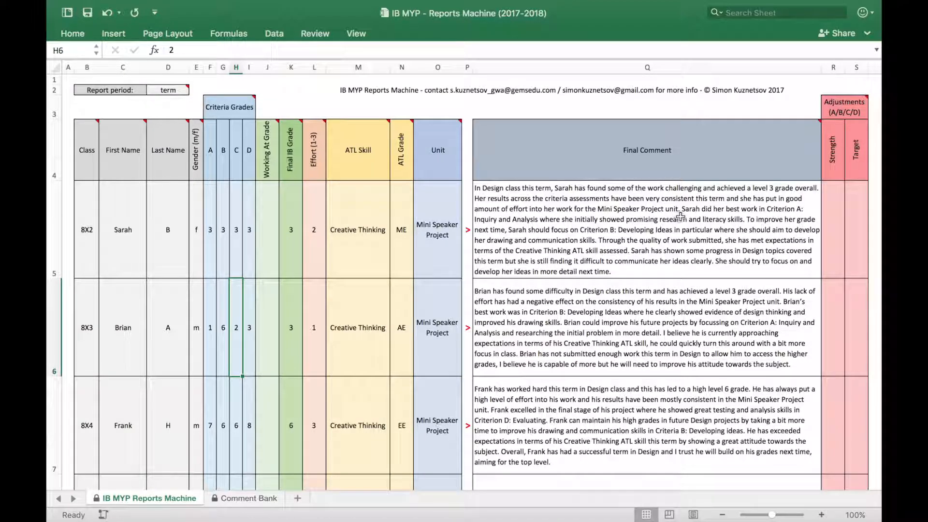
Step: Compare the consistency of the criteria A to D grades between the 8X2 and 8X3 students
drag(209, 237, 260, 237)
click(249, 237)
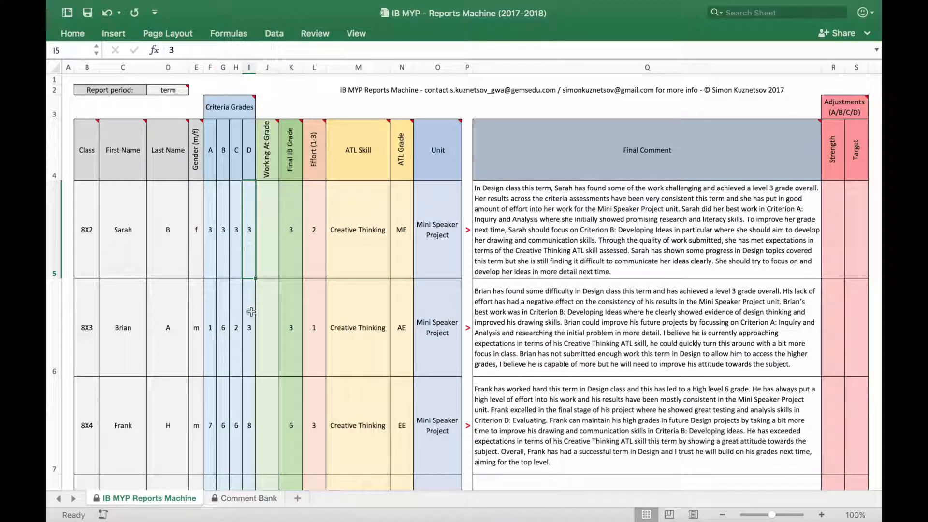
scroll(250, 306, down, 3)
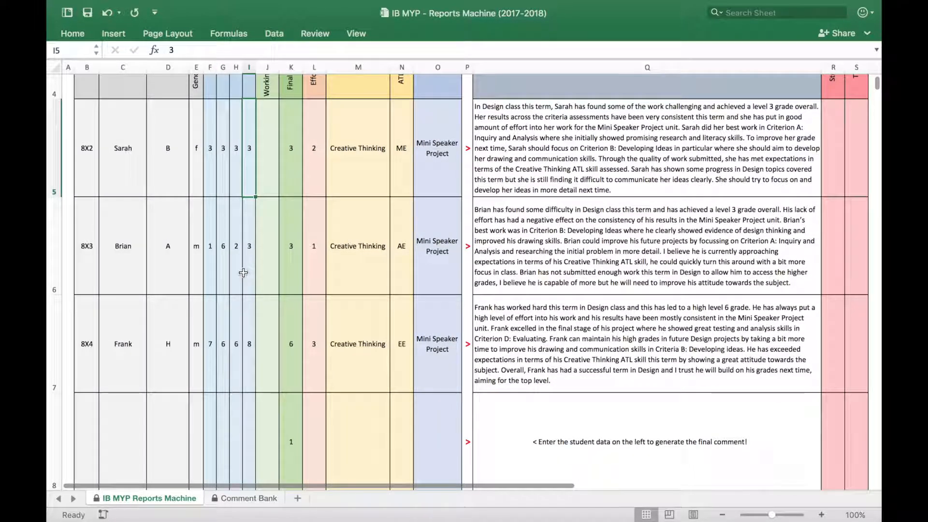
click(210, 268)
click(250, 269)
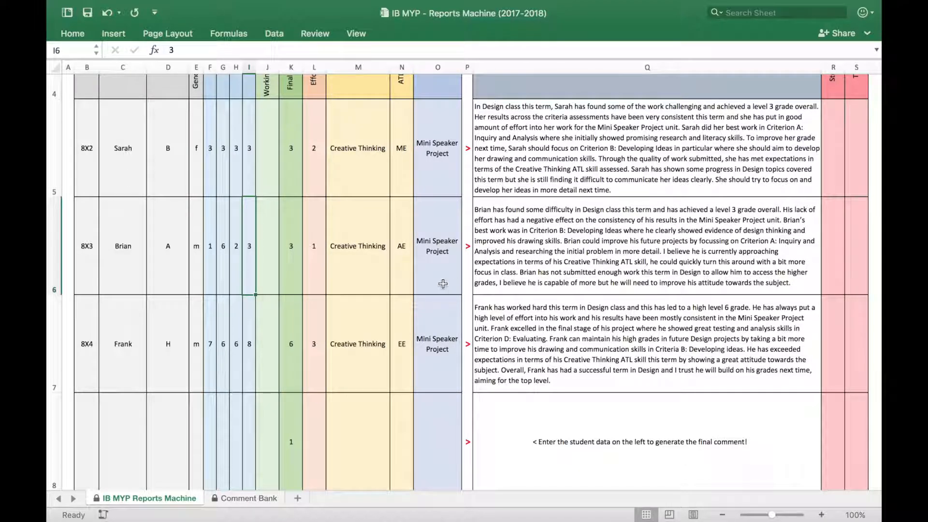
Step: Set the Effort (1-3) score of the 8X3 student to 2
click(300, 259)
click(313, 237)
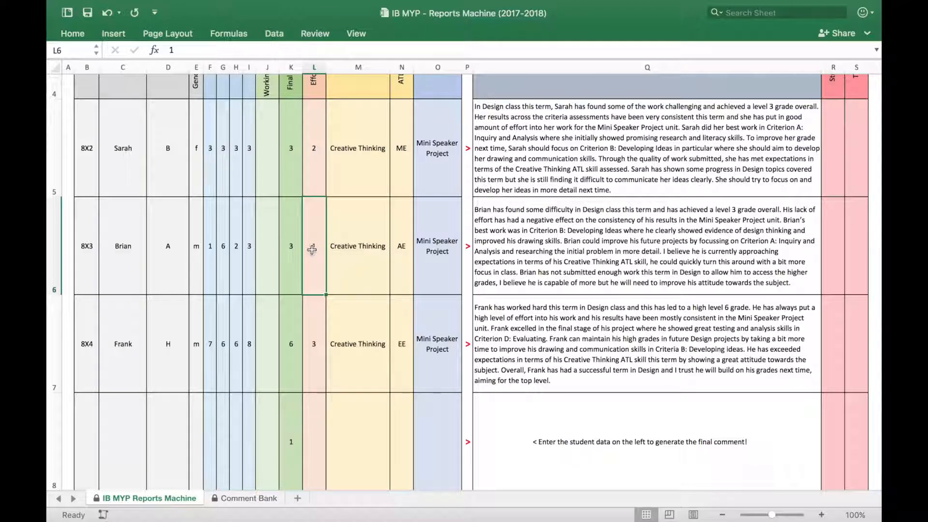
scroll(313, 244, up, 1)
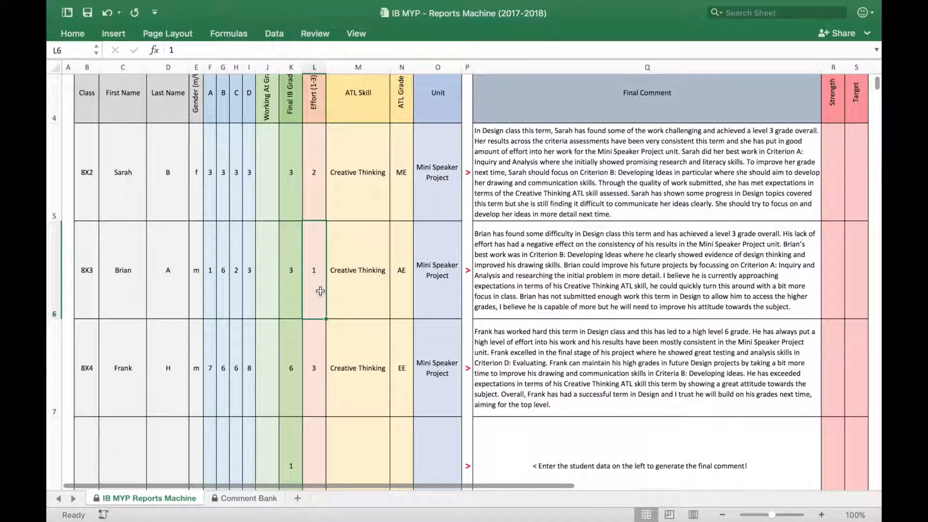
text(2)
key(Return)
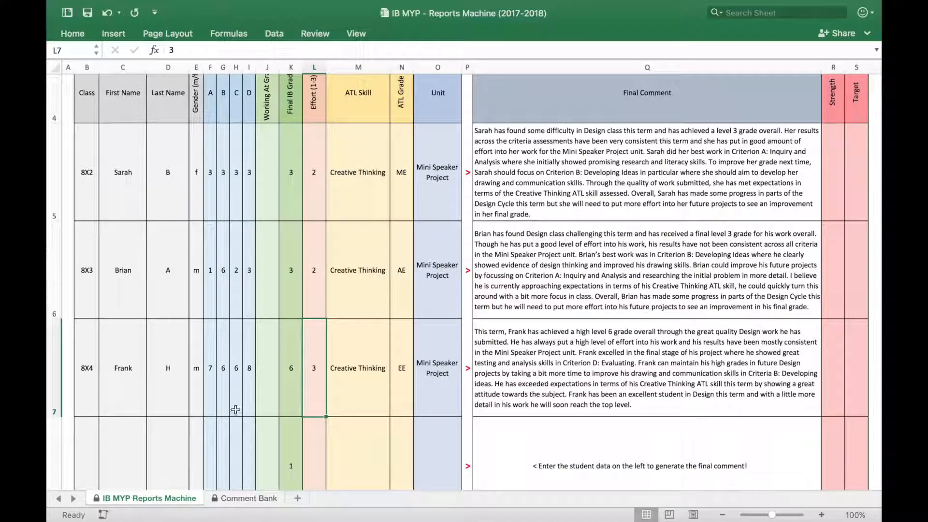
Step: On the Comment Bank sheet, go through the Sentence 2 effort/consistency sentences from 3/2 down to 1/1
click(248, 497)
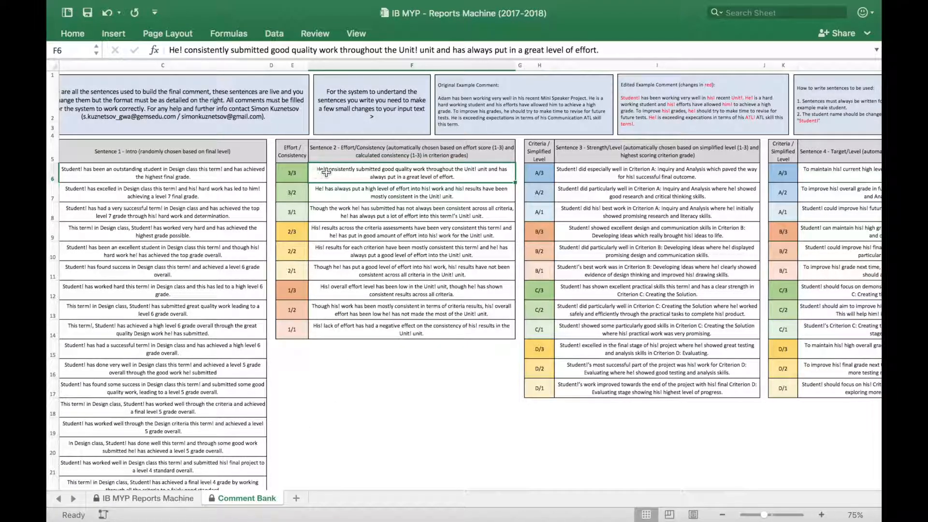
click(434, 192)
click(444, 231)
click(451, 256)
click(451, 270)
click(449, 291)
click(448, 325)
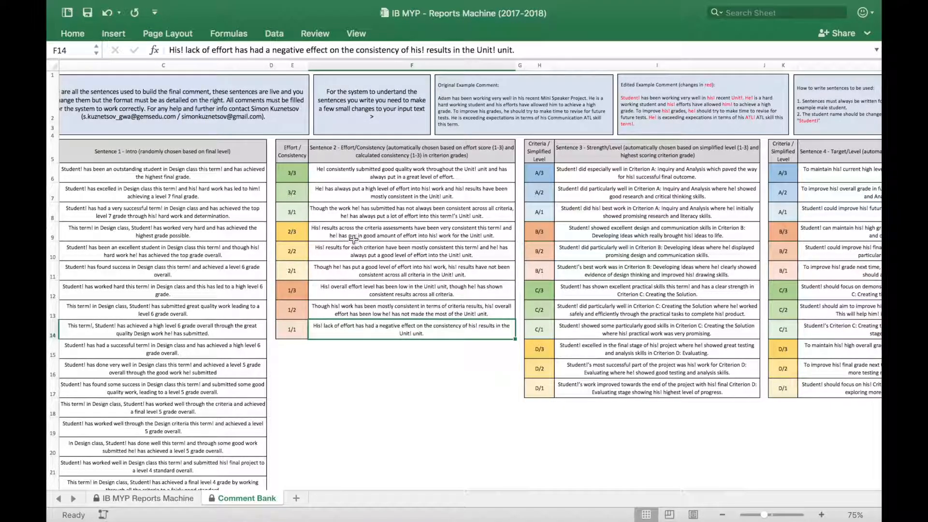
Step: Review the Effort / Consistency codes from 3/3 to 2/2 and the block of Sentence 2 texts they select
click(296, 179)
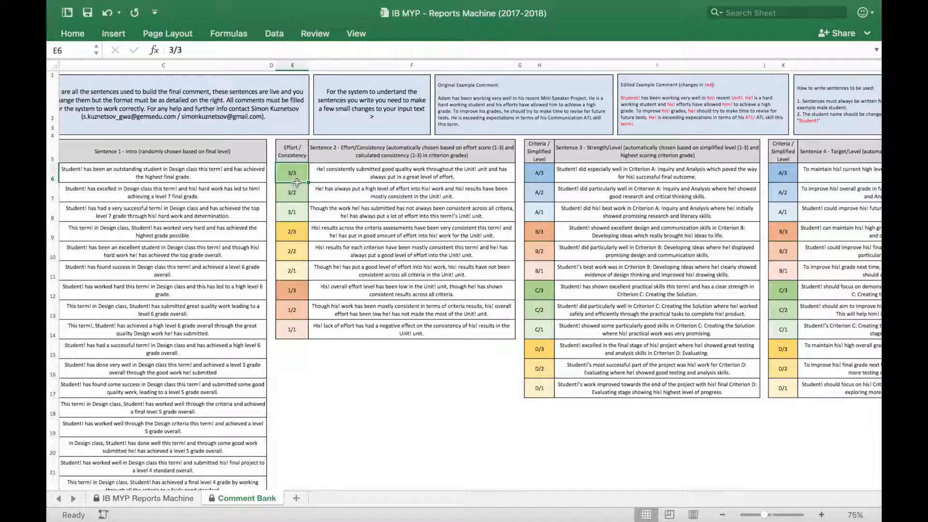
click(297, 199)
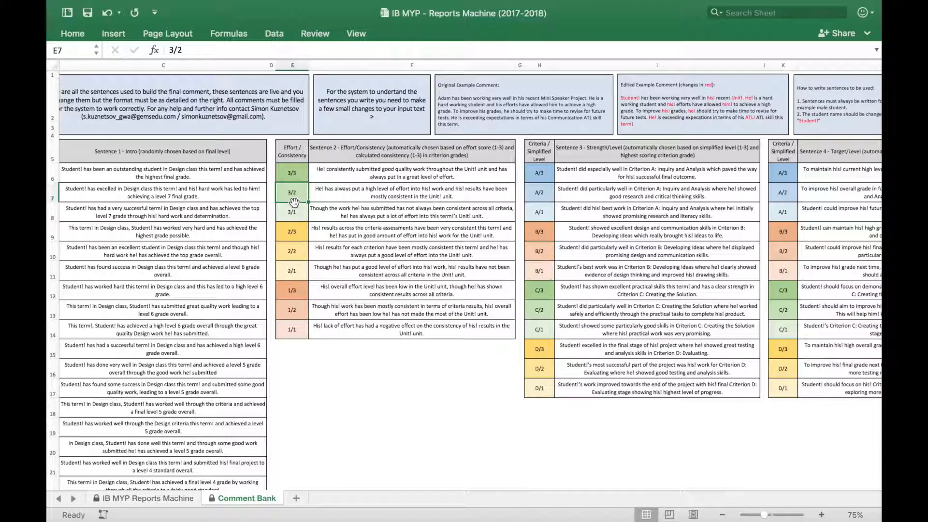
click(282, 218)
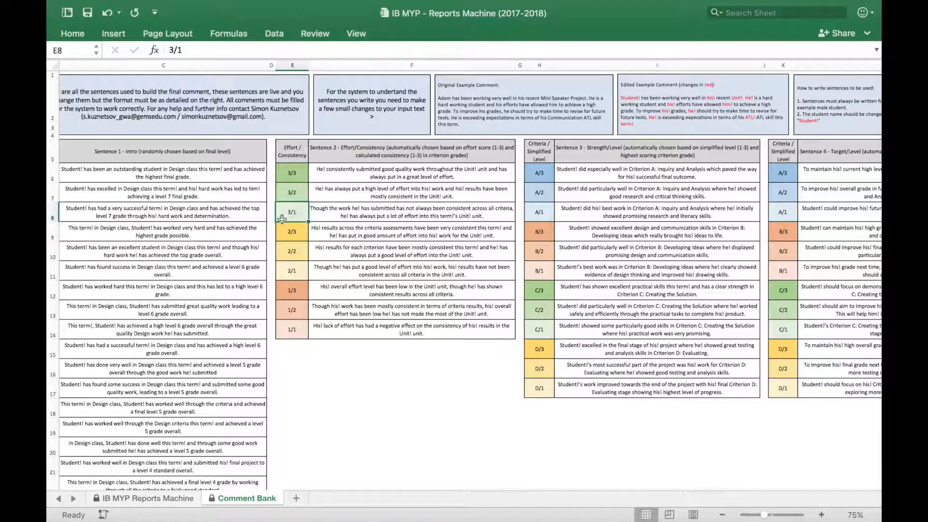
click(303, 235)
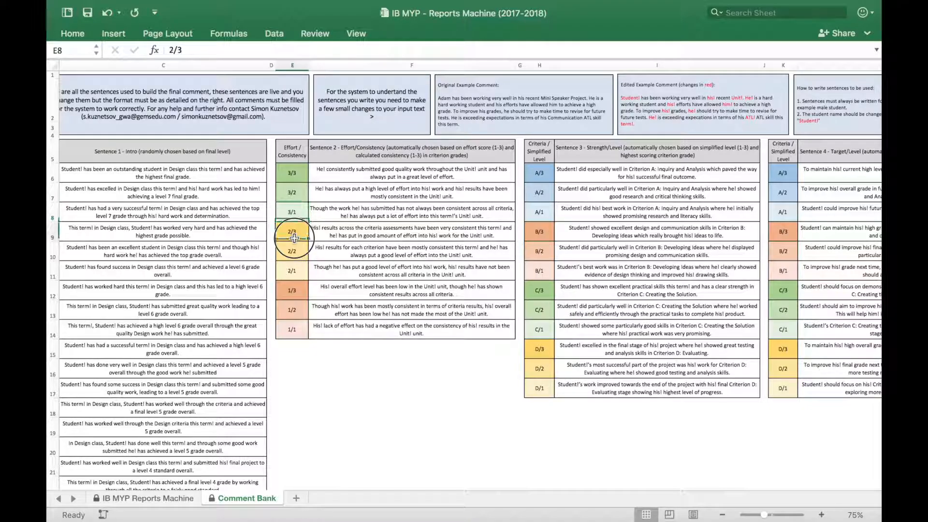
click(302, 245)
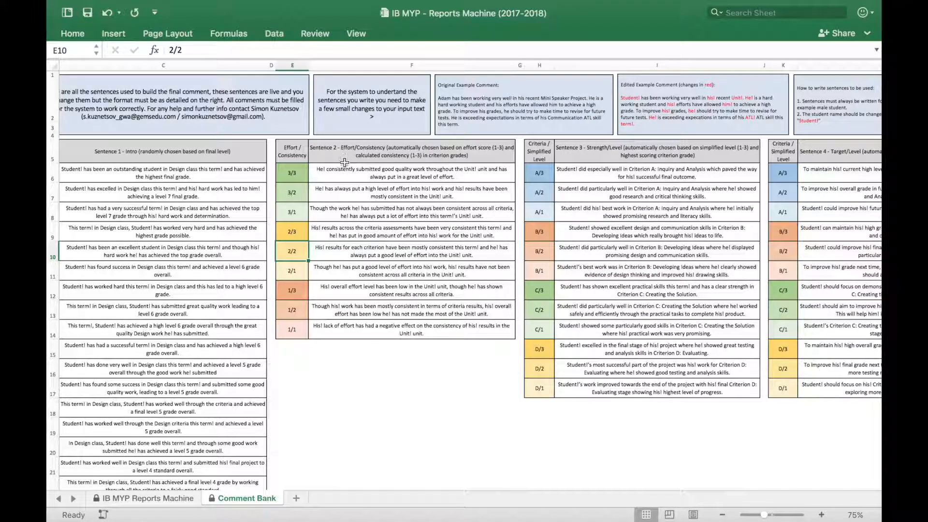
drag(341, 173, 342, 292)
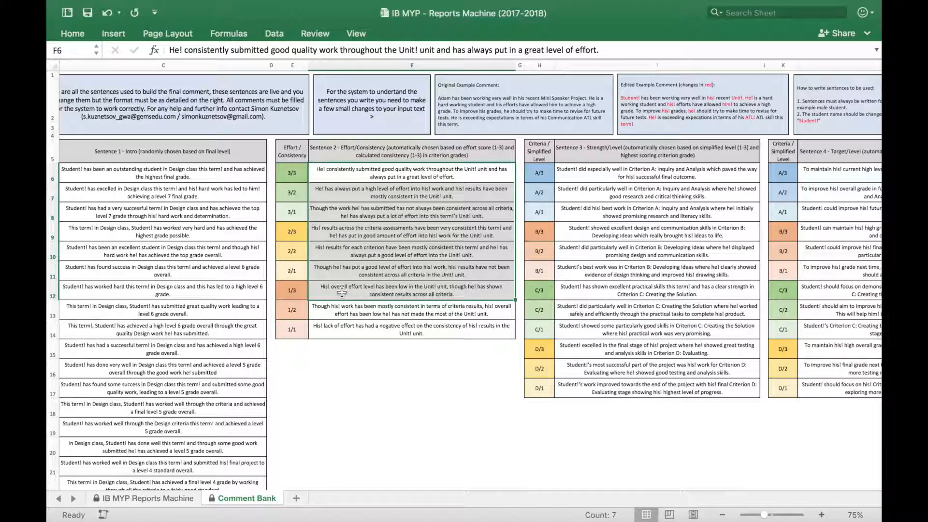
click(359, 179)
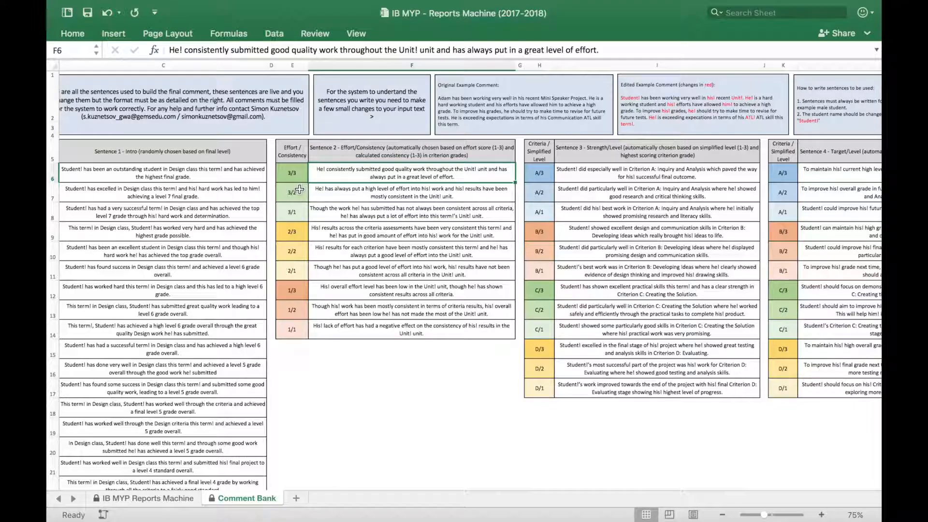
Step: On the IB MYP Reports Machine sheet, examine the criterion A and B grades of the 8X3 student as lowest and highest scores
scroll(411, 250, right, 10)
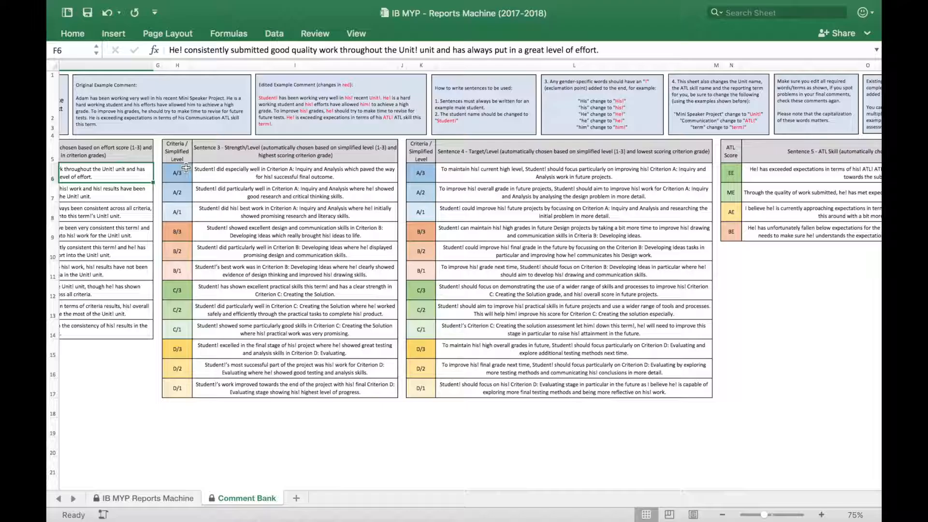
click(182, 499)
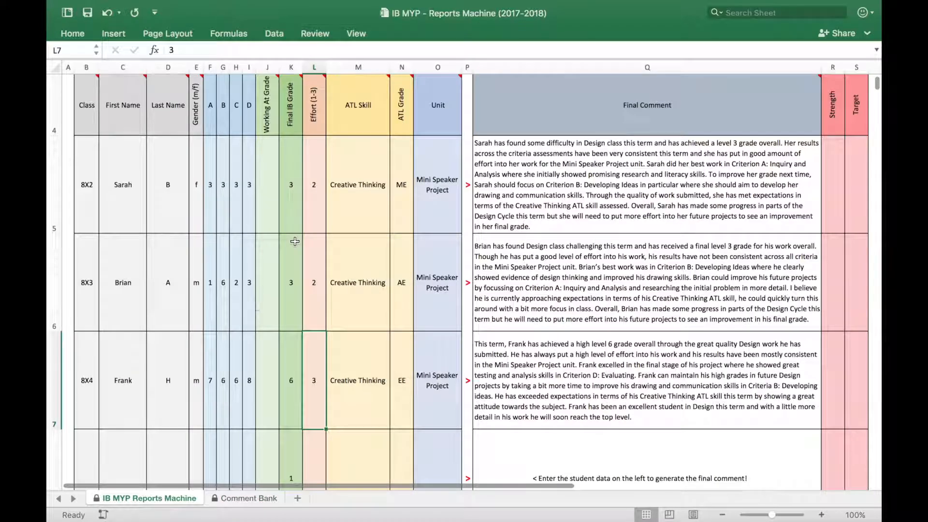
scroll(295, 241, up, 3)
scroll(138, 297, down, 5)
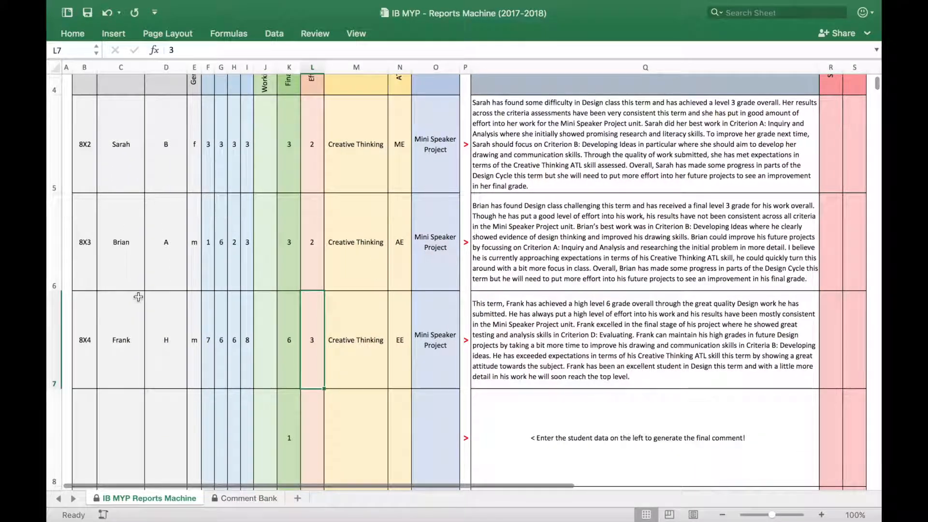
click(224, 270)
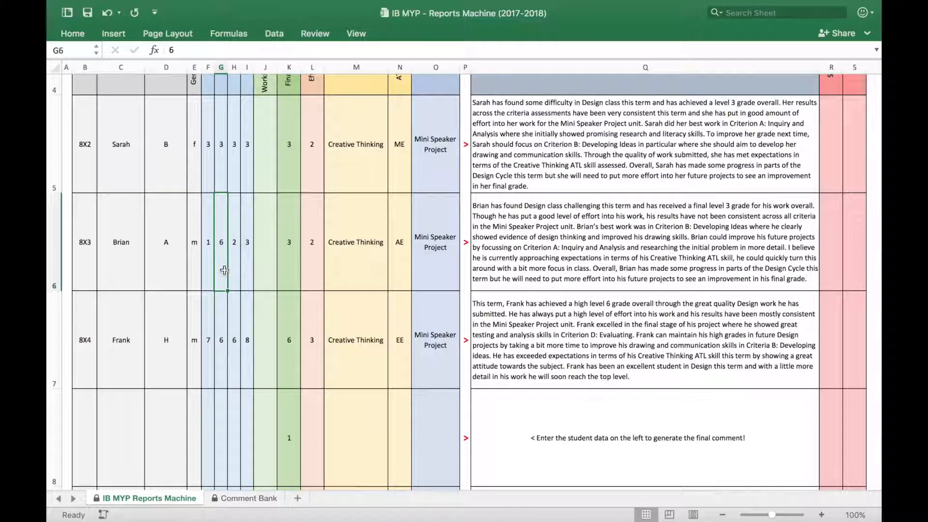
scroll(223, 249, up, 2)
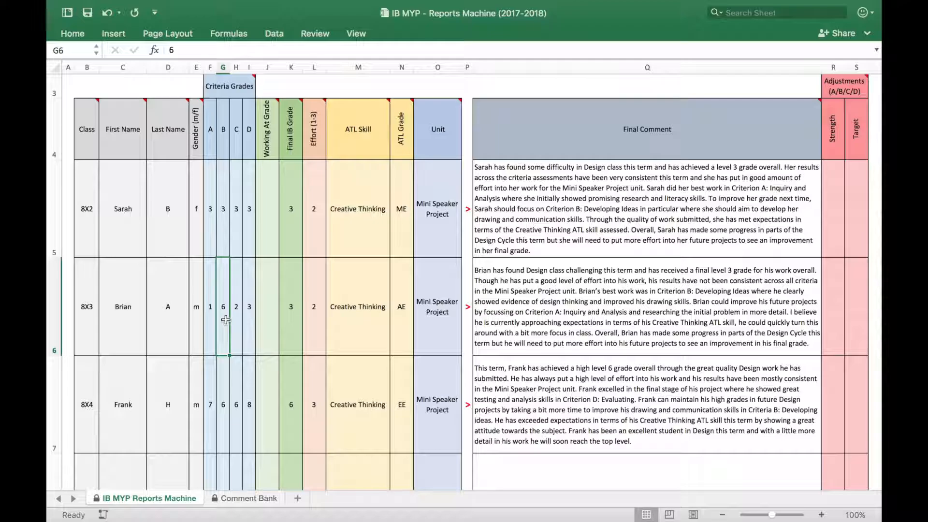
click(207, 319)
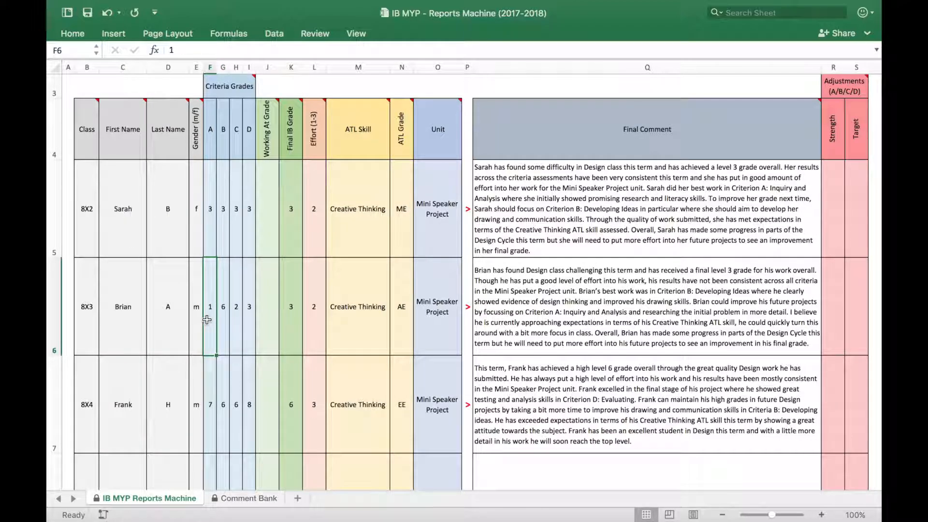
click(223, 314)
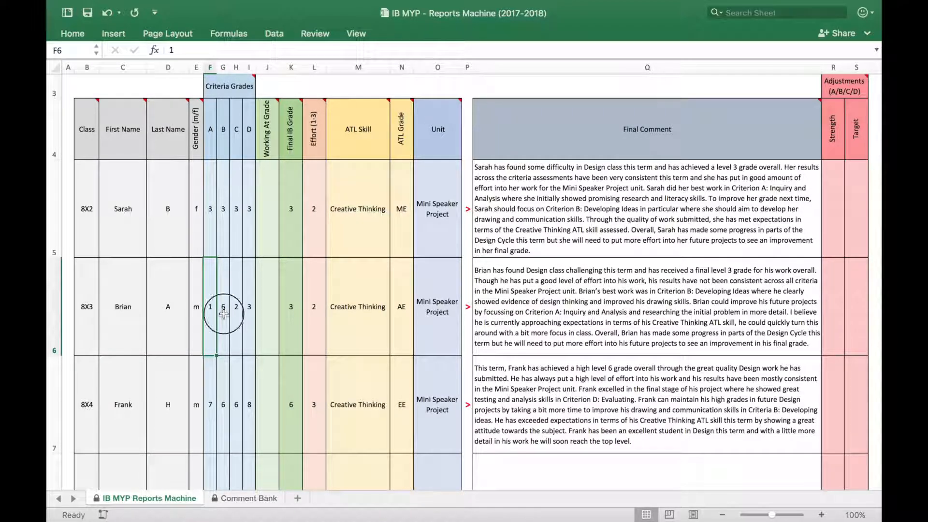
click(209, 318)
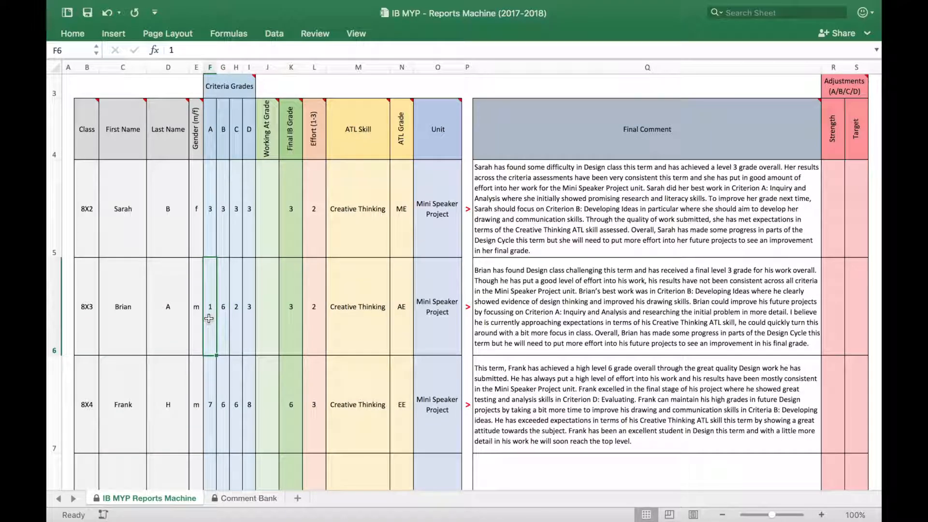
Step: On the Comment Bank sheet, go through the Criterion B strength sentences for levels B/3, B/2 and B/1
click(248, 501)
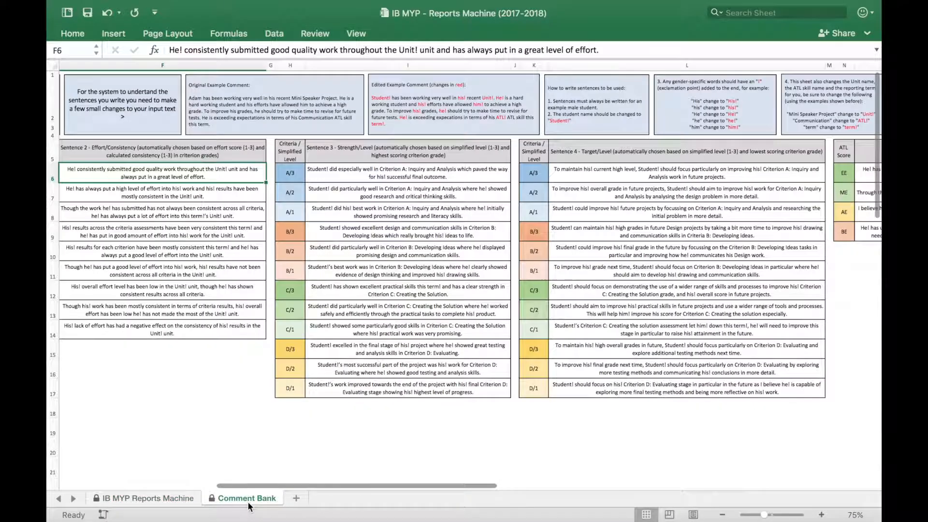
click(316, 233)
click(328, 252)
click(338, 273)
click(316, 233)
click(328, 252)
click(338, 271)
click(346, 229)
click(347, 251)
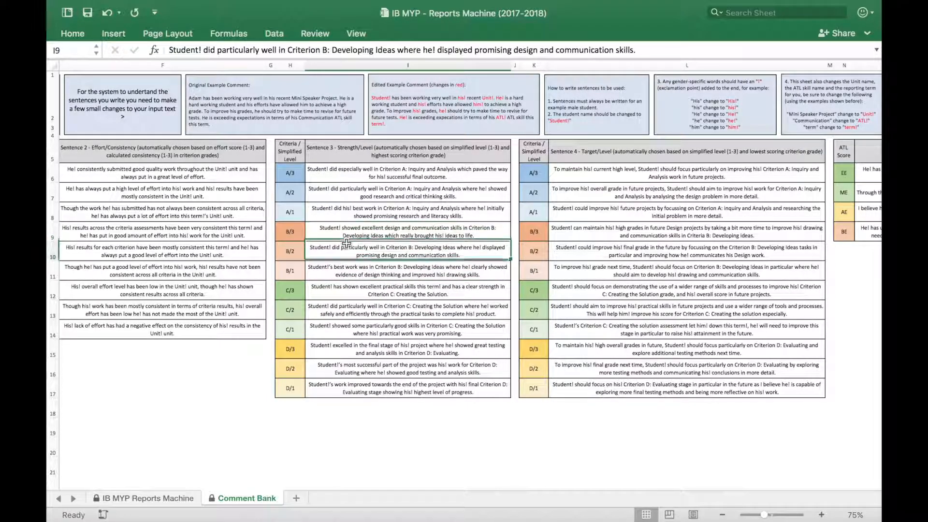
click(348, 269)
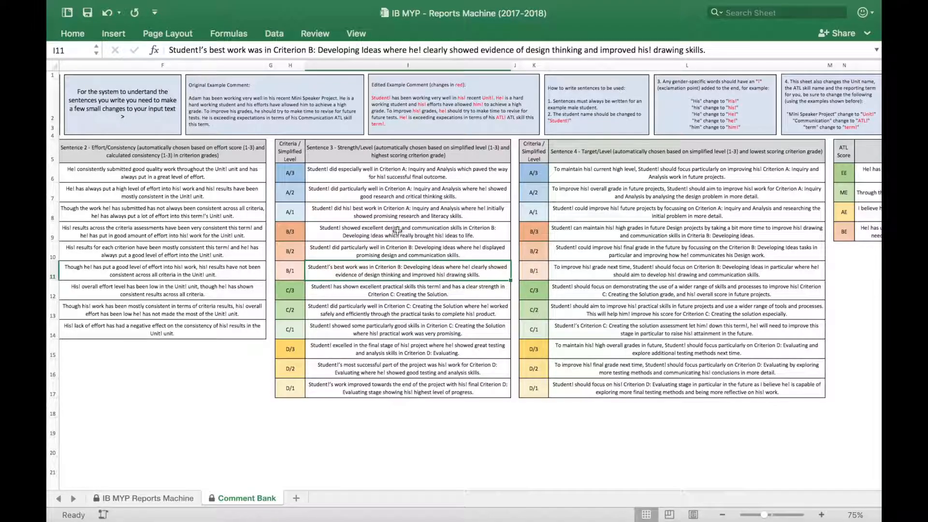
Step: Check the 8X3 student's Final IB Grade formula and compare it with the Criterion B strength sentences in the Comment Bank
click(164, 498)
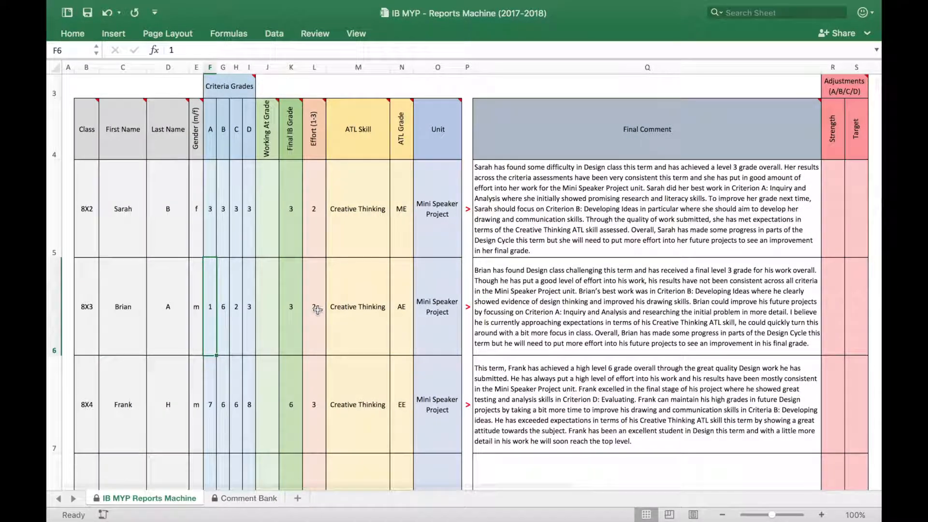
click(290, 306)
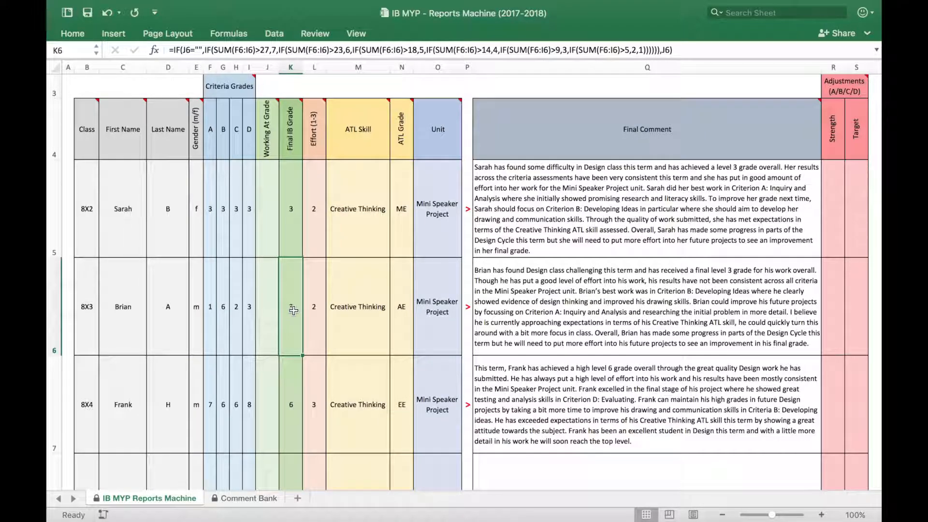
click(246, 498)
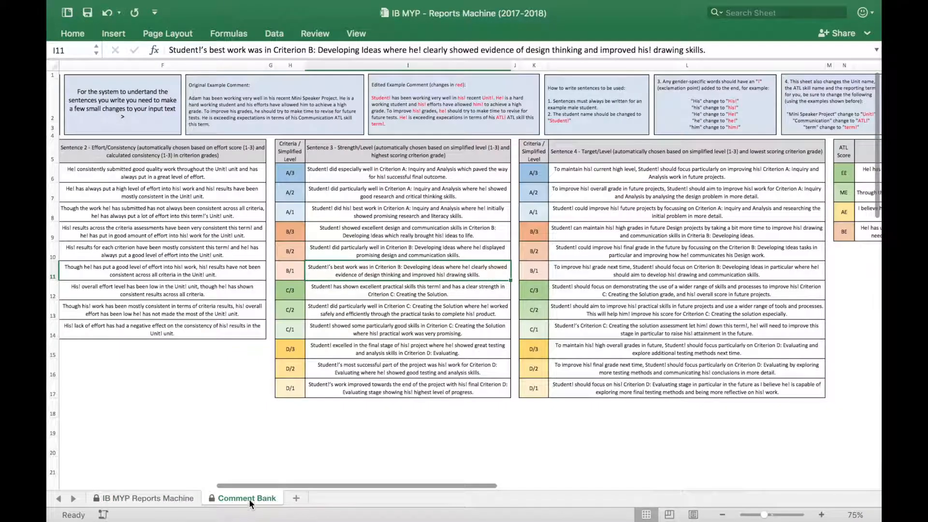
click(366, 235)
click(363, 270)
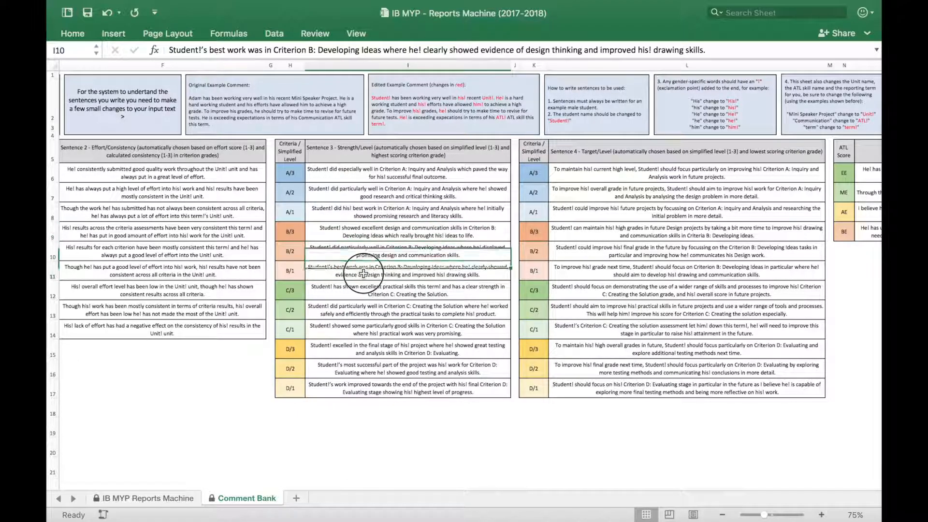
click(358, 250)
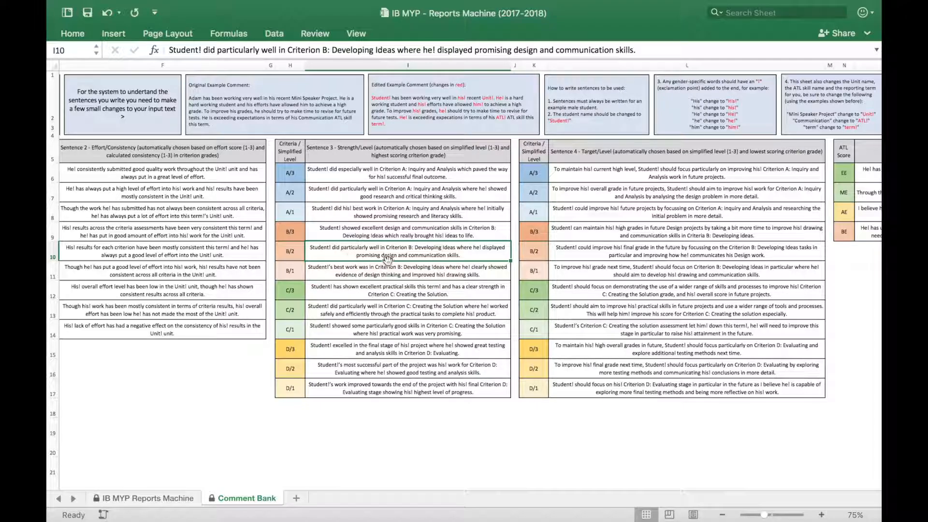
click(383, 268)
click(374, 252)
Step: Examine the simplified level codes B/1, B/2 and B/3 beside the Sentence 3 strength texts
click(286, 274)
click(291, 254)
click(292, 227)
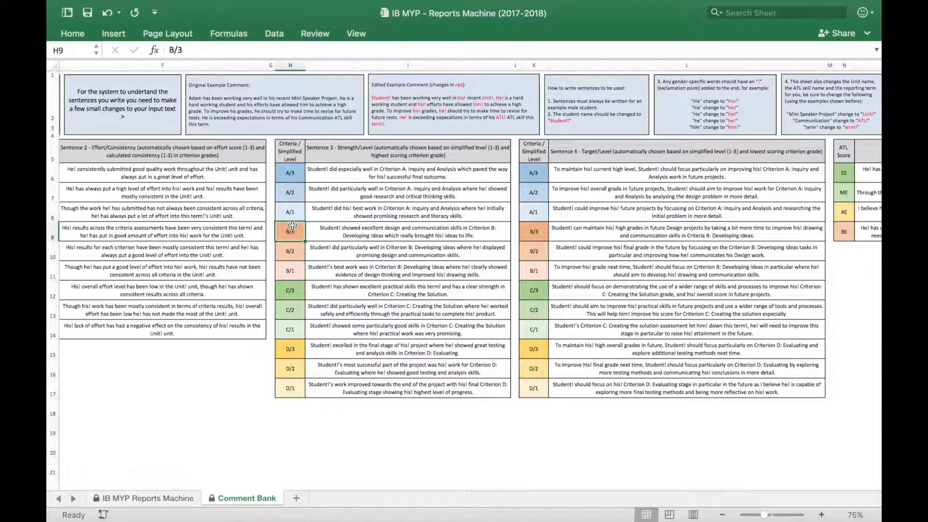
click(292, 256)
click(290, 270)
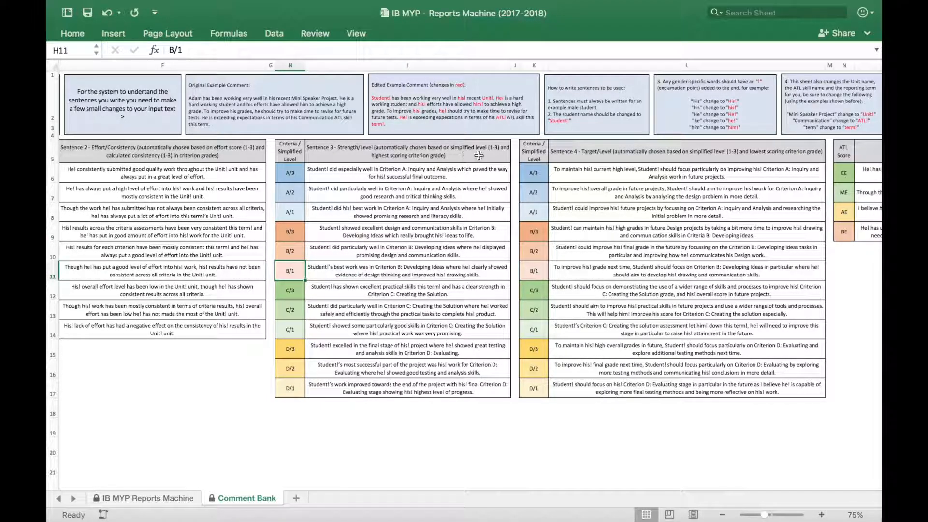
Step: Match the B/3, B/2 and B/1 levels to their strength sentences and bring the Sentence 4 target sentences into view
click(292, 231)
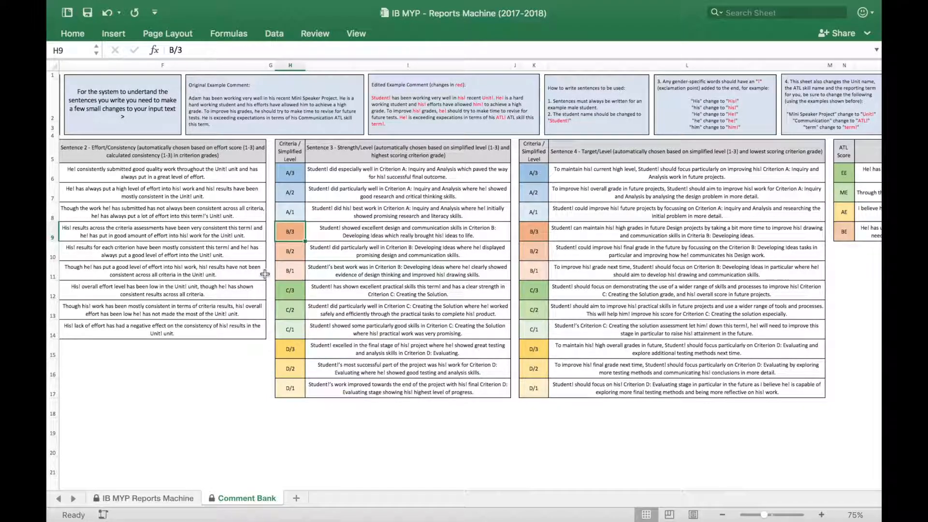
click(375, 227)
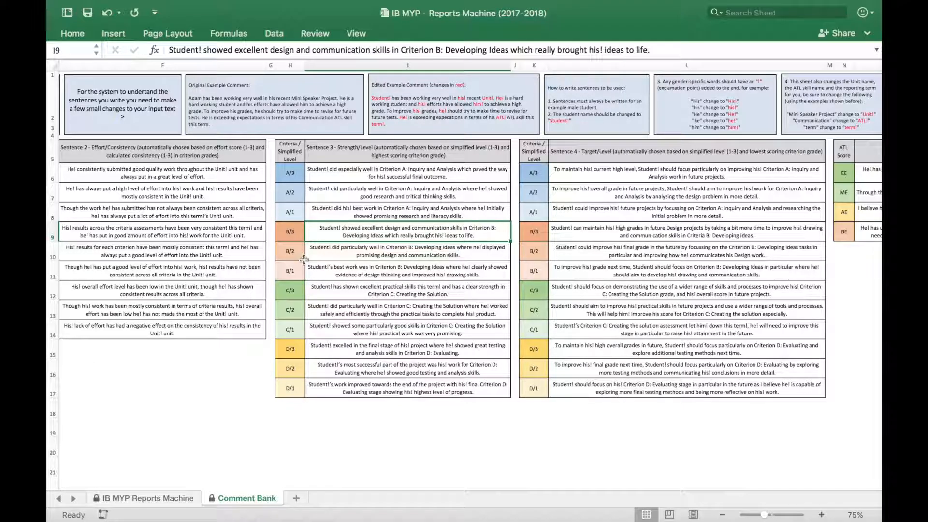
click(343, 256)
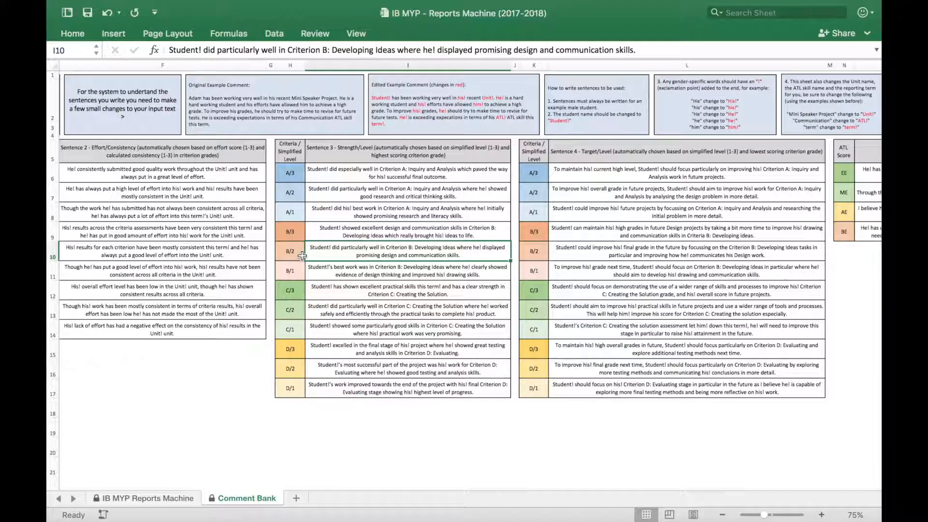
click(360, 275)
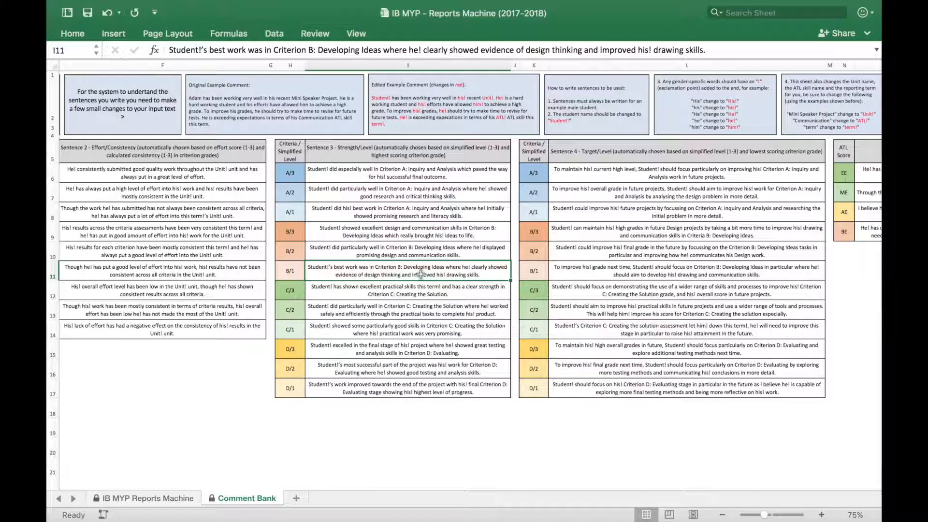
scroll(420, 274, right, 5)
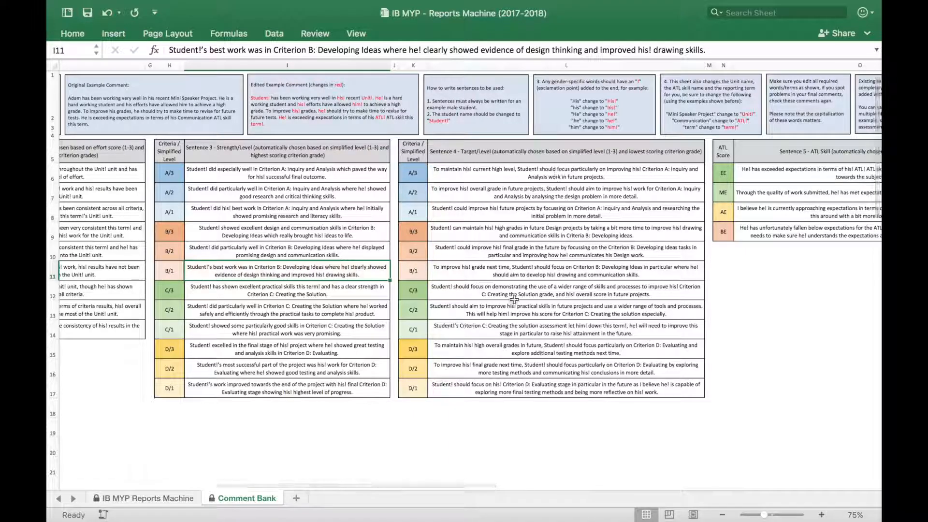
Step: Check the B/1 target sentence, and set the 8X4 student's Criteria A, B, C and D grades to 8 on the IB MYP Reports Machine sheet
click(462, 276)
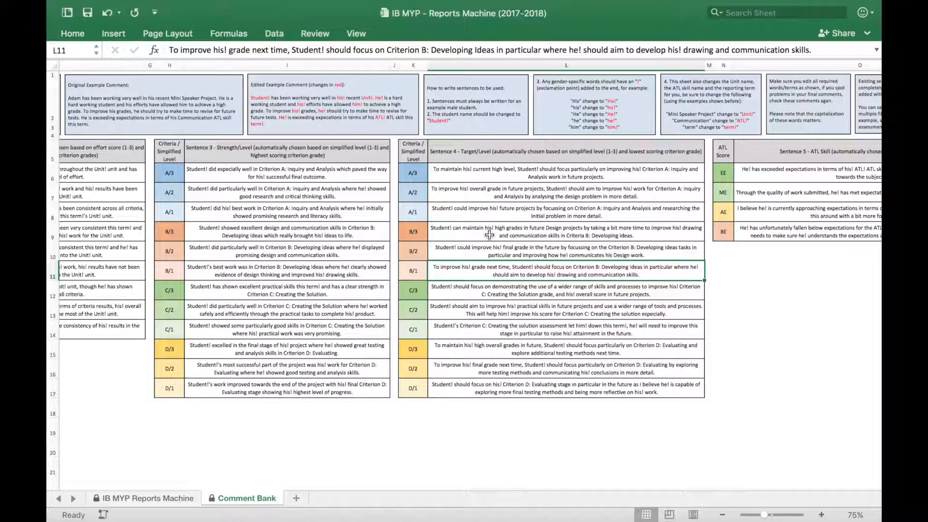
click(169, 498)
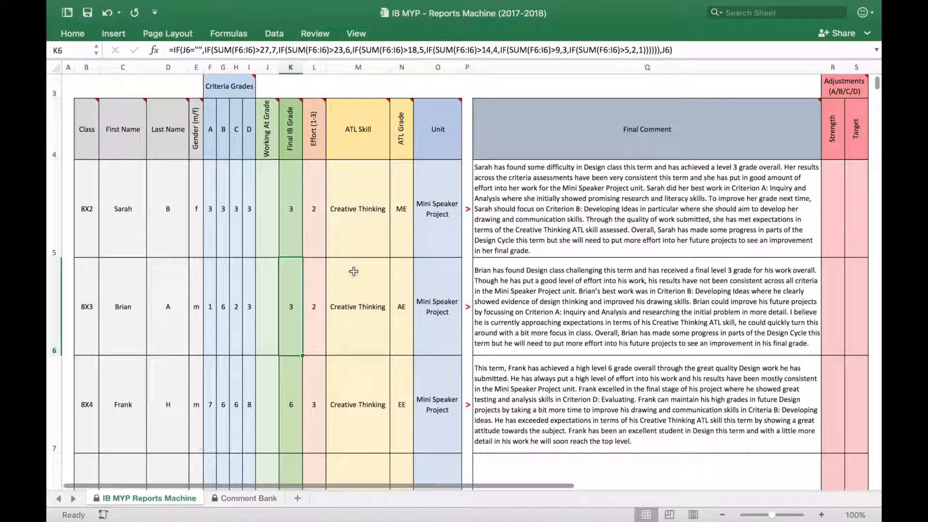
click(211, 408)
text(8)
key(Tab)
text(8)
key(Tab)
text(8)
key(Tab)
text(8)
key(Tab)
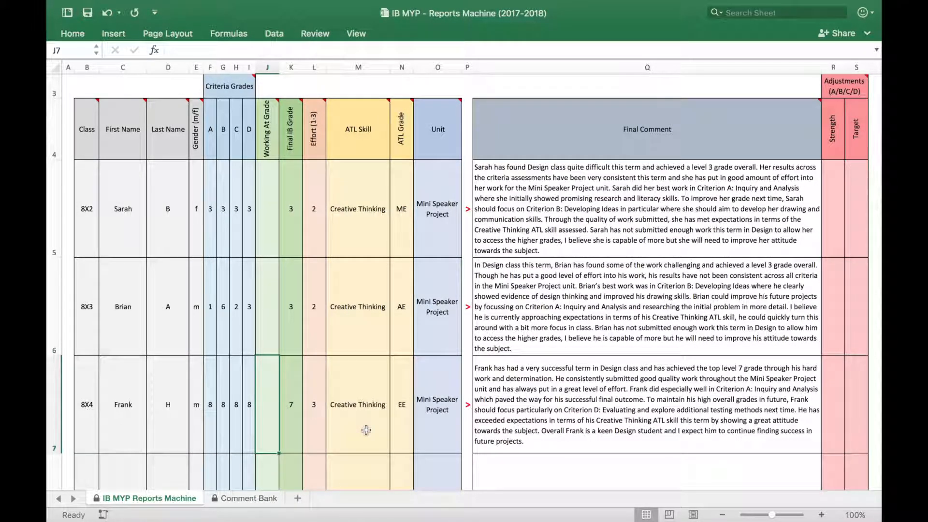
Step: Check the 8X4 student's final comment against their criteria grades, and set the 8X3 student's Criterion B grade to 2
scroll(310, 429, down, 2)
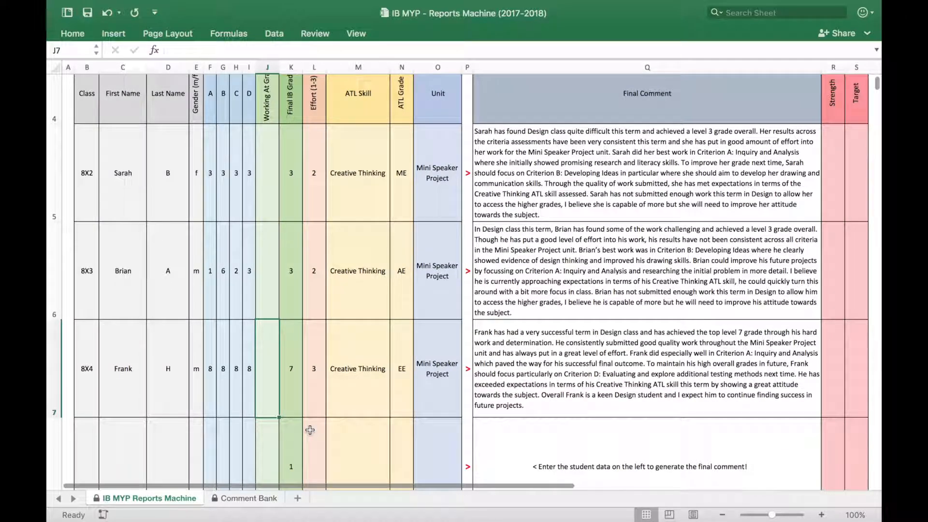
click(591, 373)
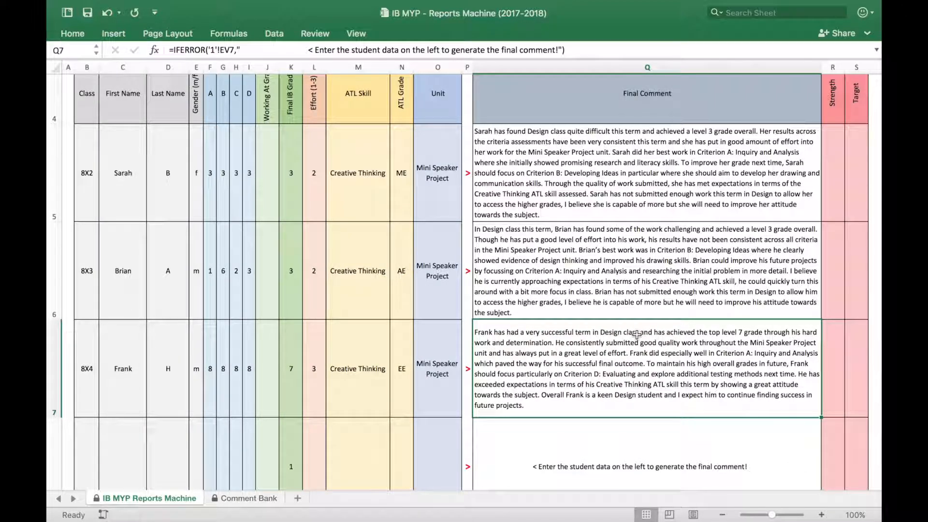
click(233, 376)
click(250, 377)
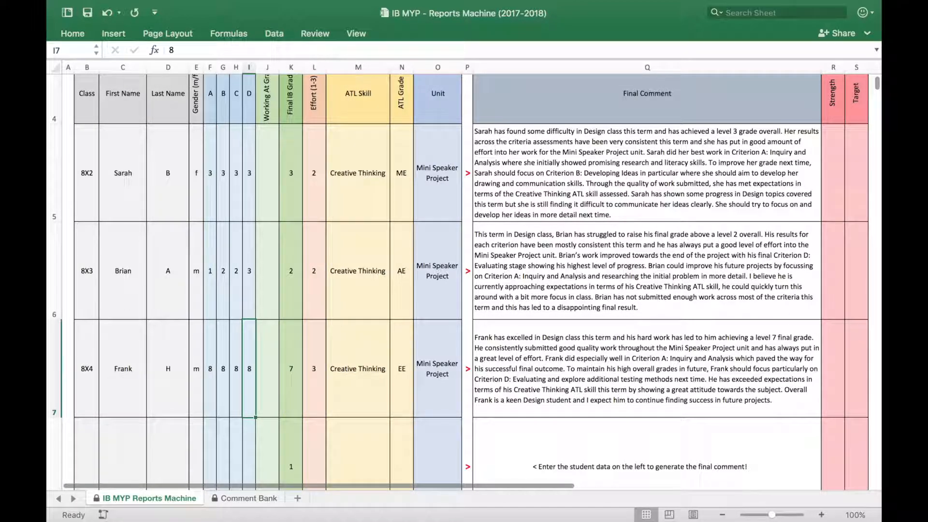
Step: On the Comment Bank sheet, go through the Sentence 4 target sentences for levels A/3, B/3, C/3 and D/3
click(241, 498)
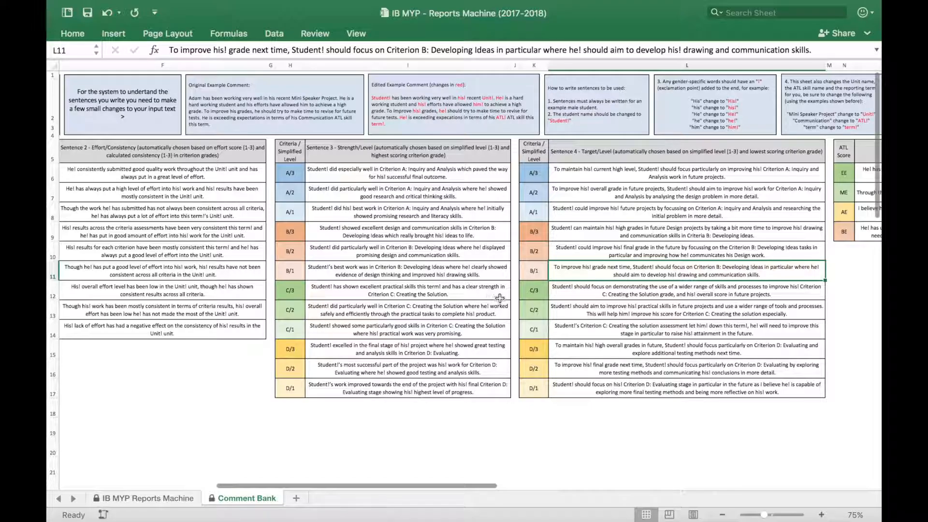
scroll(523, 310, right, 10)
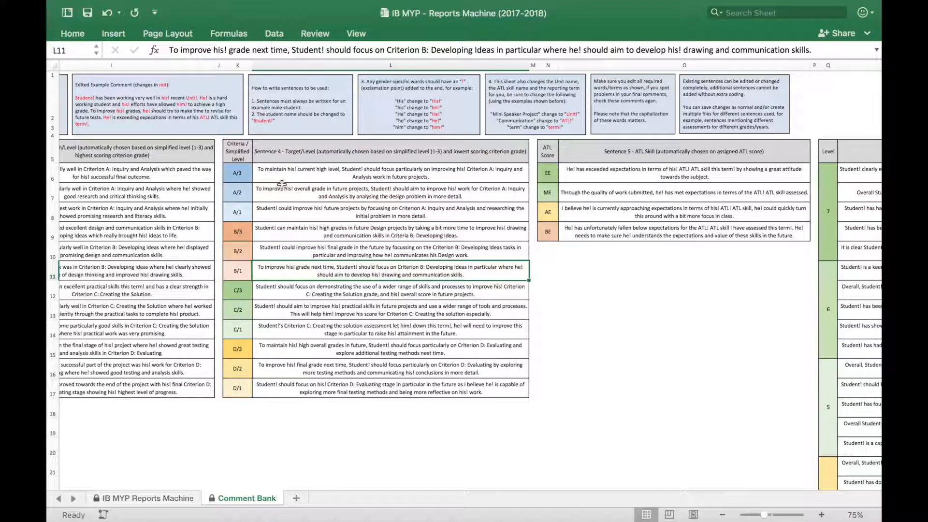
click(265, 178)
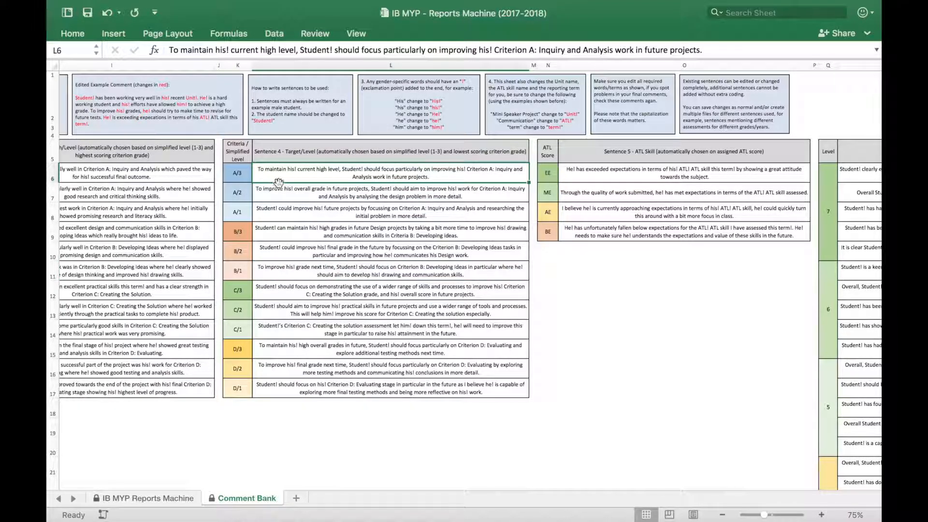
click(317, 232)
click(316, 290)
click(316, 353)
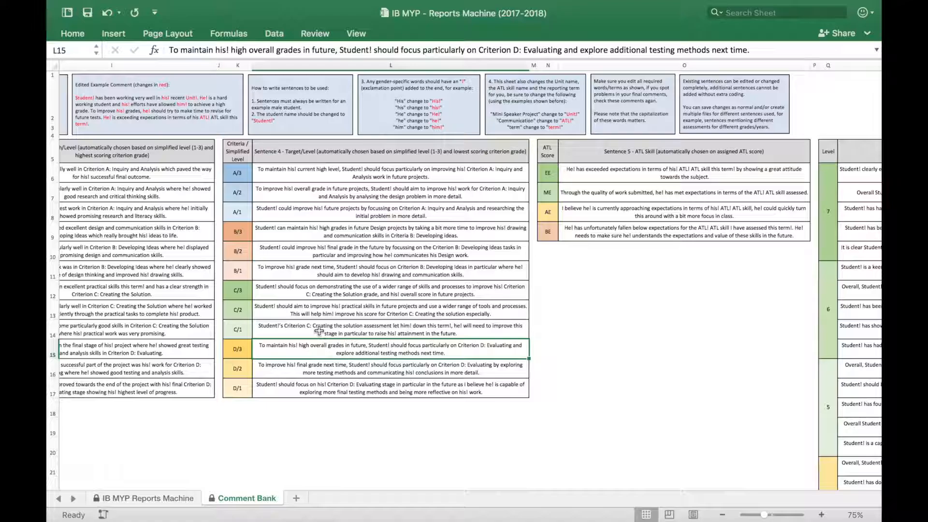
click(336, 291)
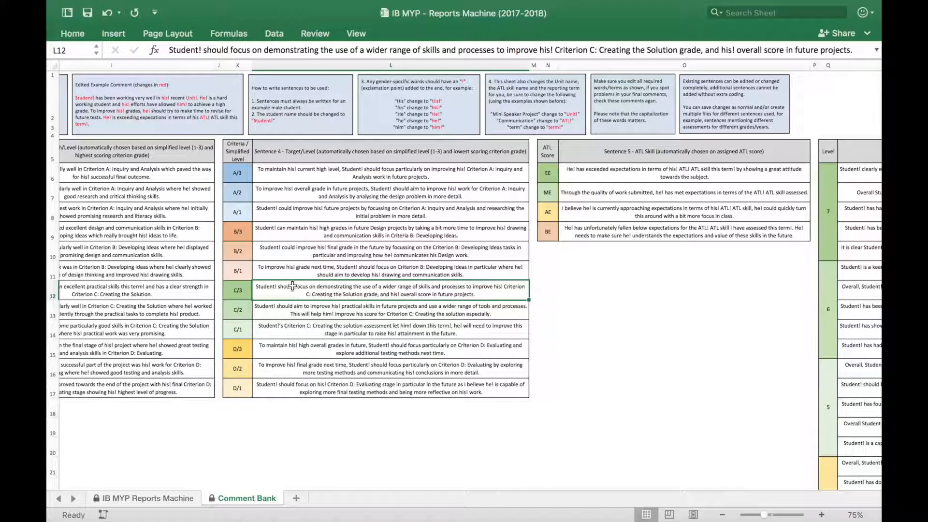
click(285, 238)
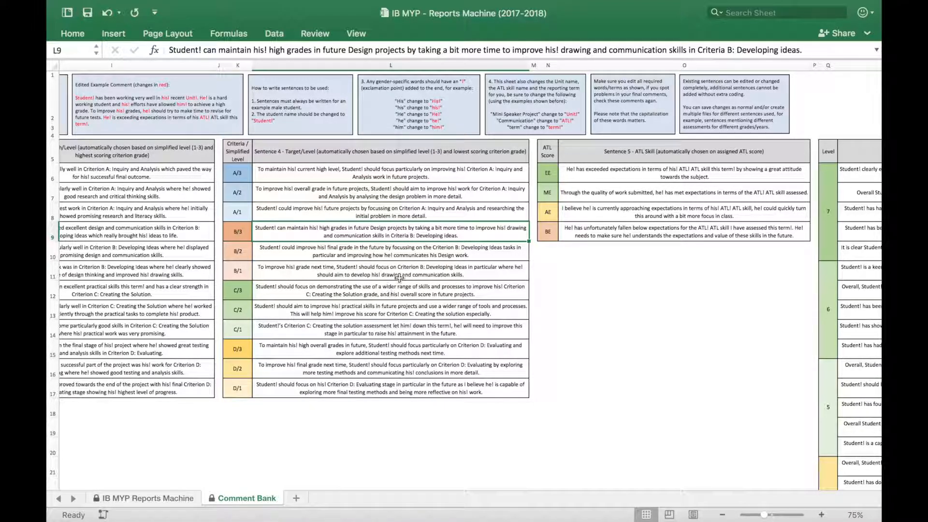
Step: Compare the B/3, C/3 and A/2 strength sentences with the B/2 target sentence, and bring the Sentence 5 ATL Skill sentences into view
scroll(423, 250, right, 1)
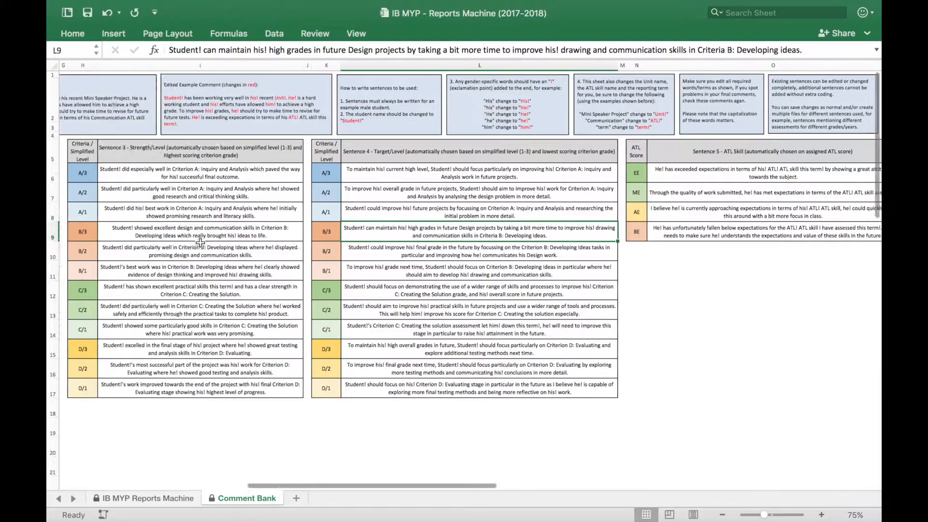
scroll(435, 233, left, 10)
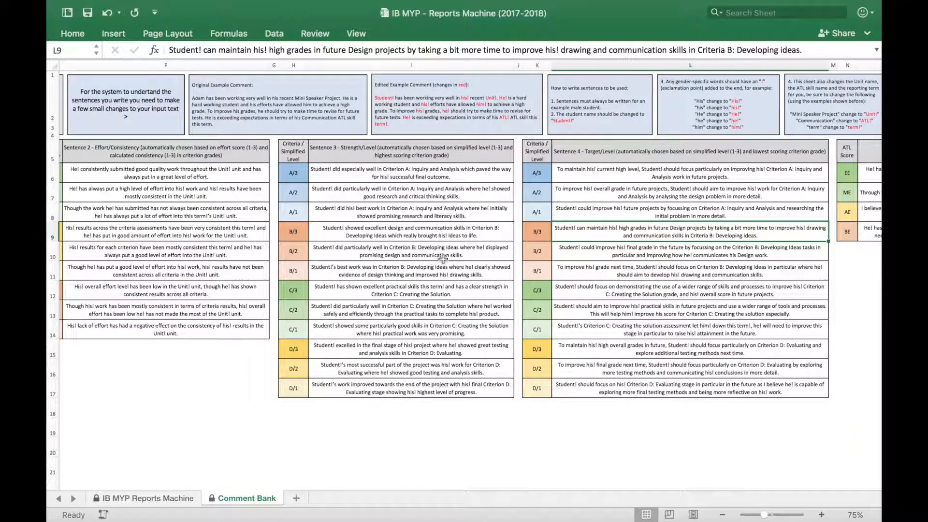
click(492, 234)
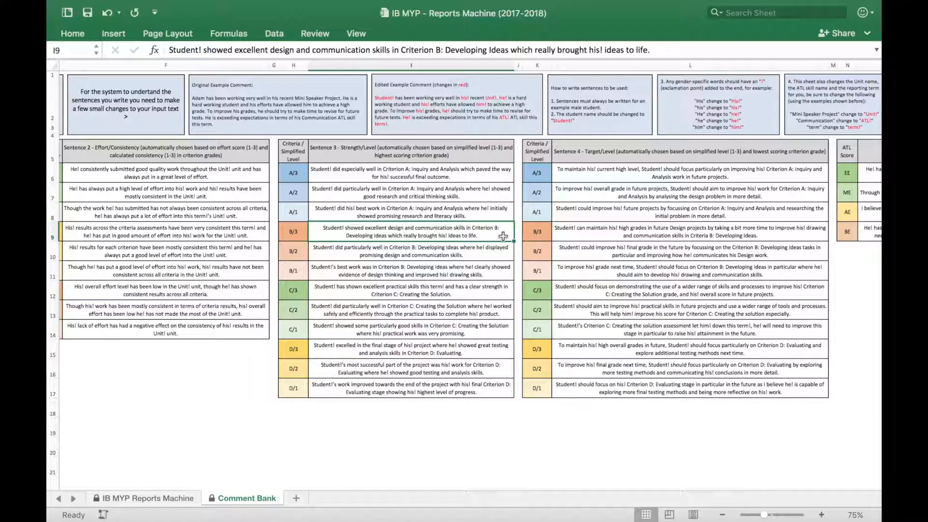
click(385, 296)
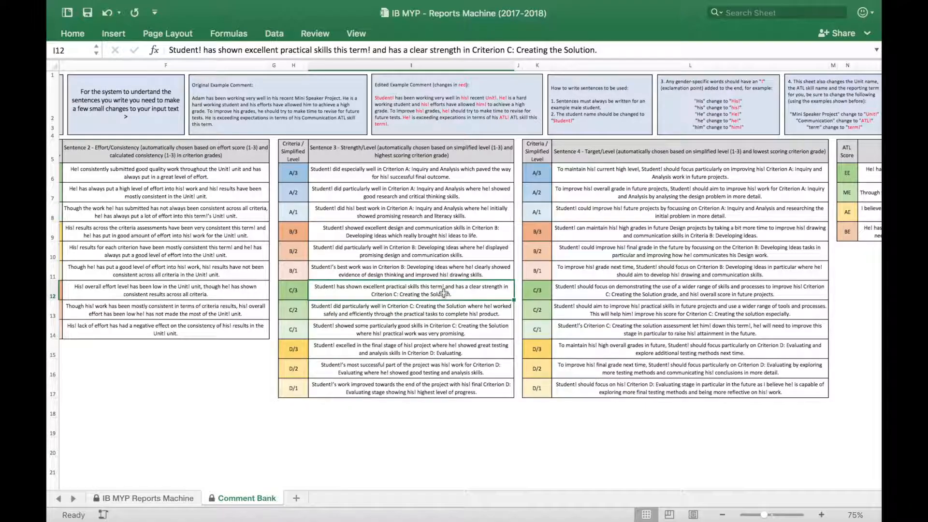
click(585, 249)
scroll(585, 249, right, 5)
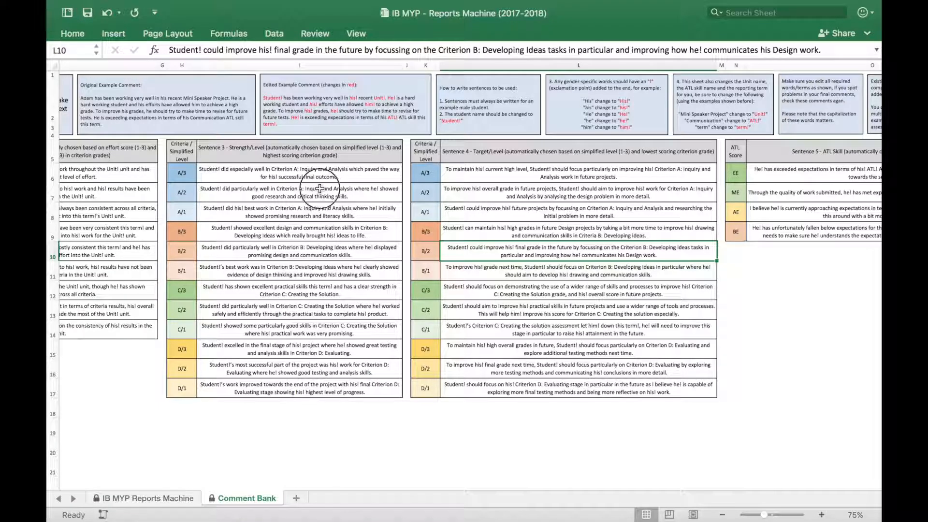
click(319, 188)
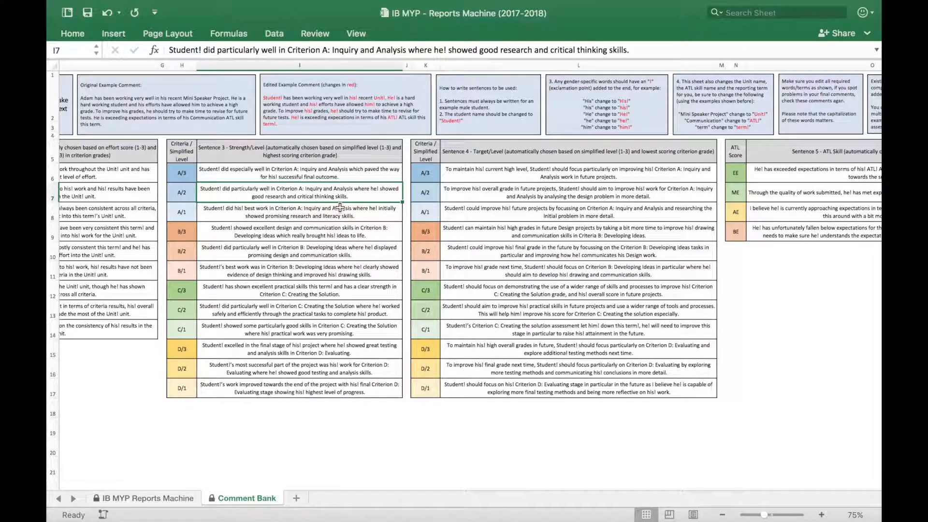
scroll(340, 207, right, 5)
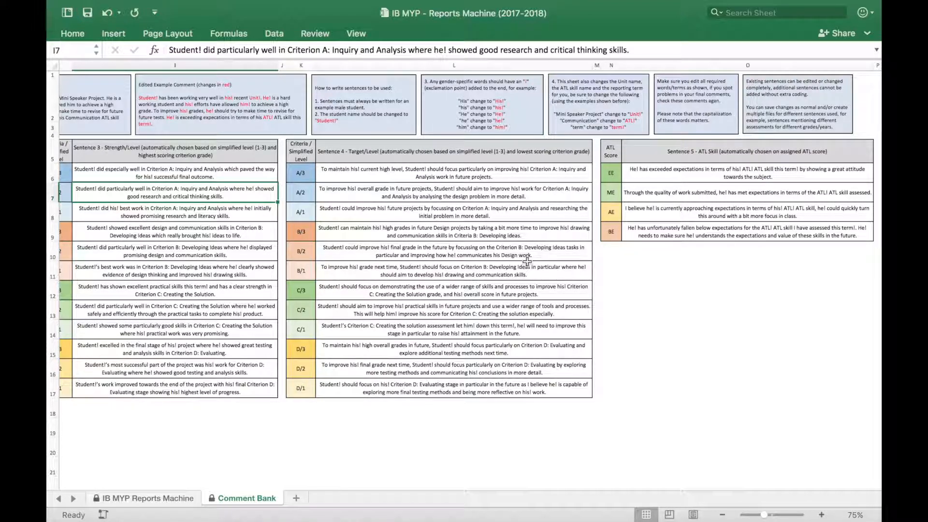
scroll(499, 289, right, 5)
scroll(499, 290, right, 5)
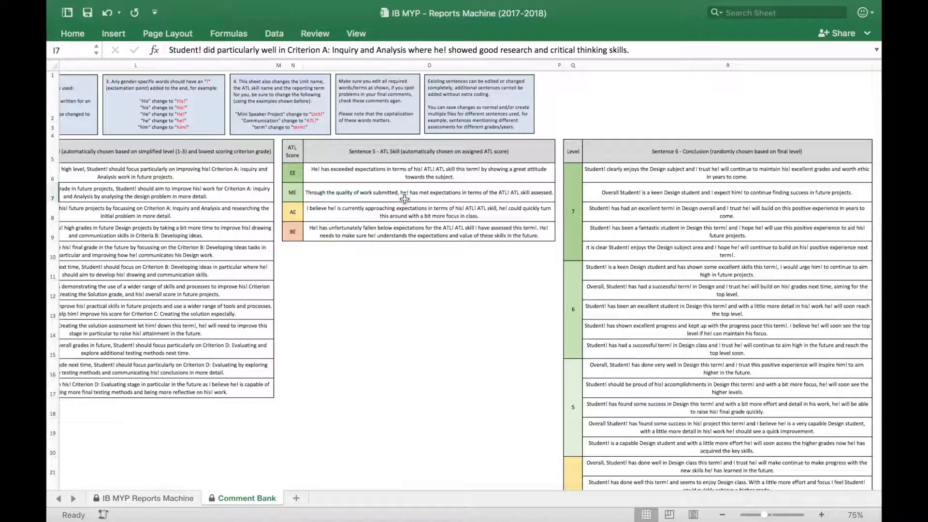
Step: On the IB MYP Reports Machine sheet, clear the ATL grades of the 8X2, 8X3 and 8X4 students and check the emptied cells
click(172, 500)
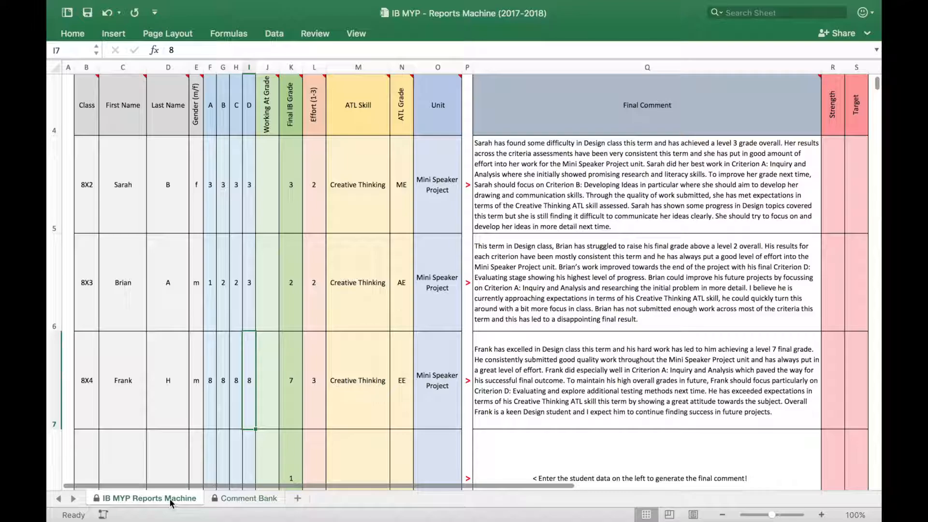
click(402, 189)
key(Delete)
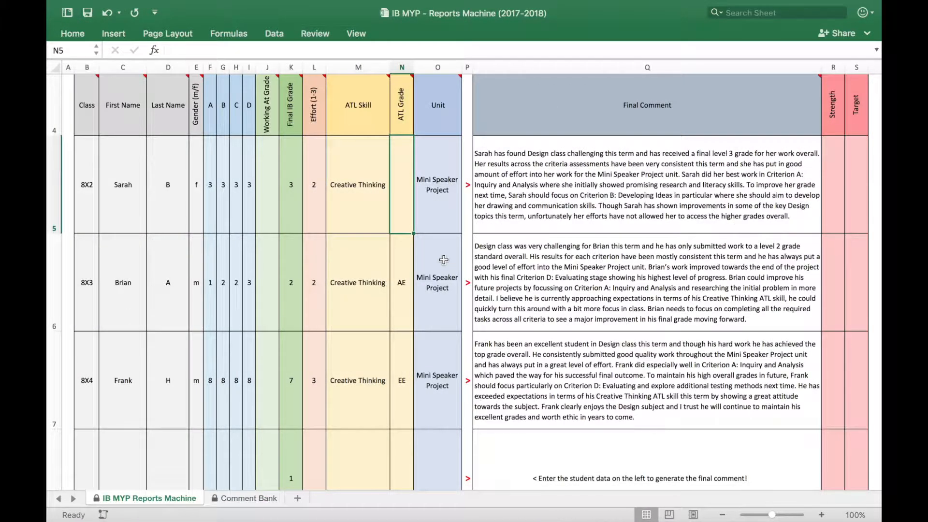
key(Down)
key(Delete)
key(Down)
key(Delete)
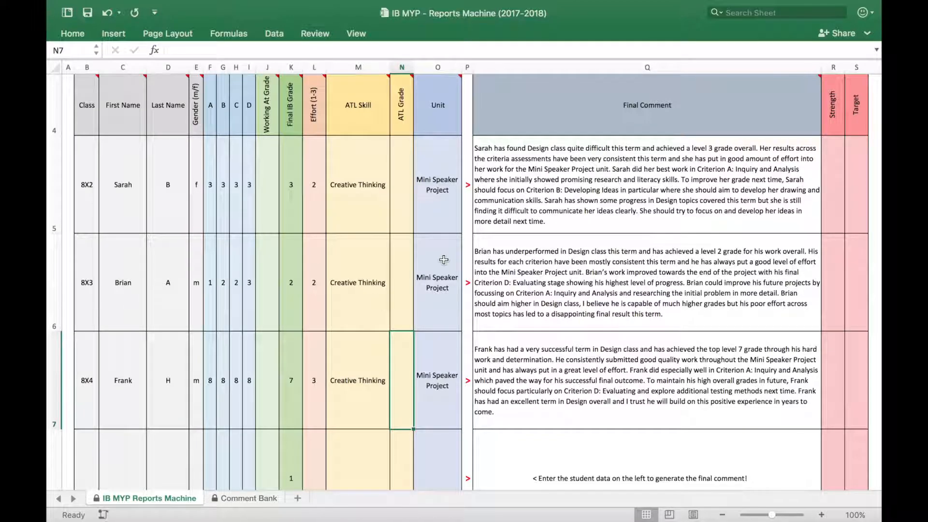
key(Down)
scroll(442, 257, up, 3)
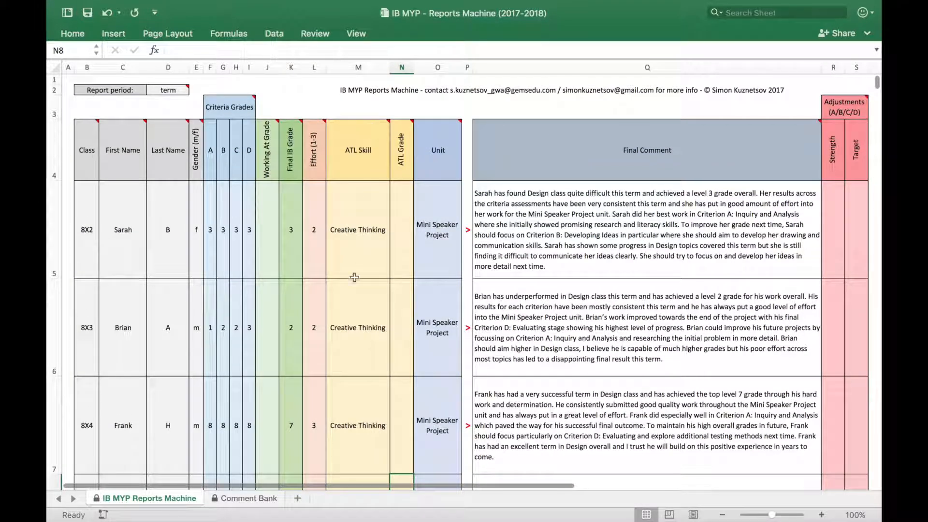
click(403, 228)
key(Down)
key(Down)
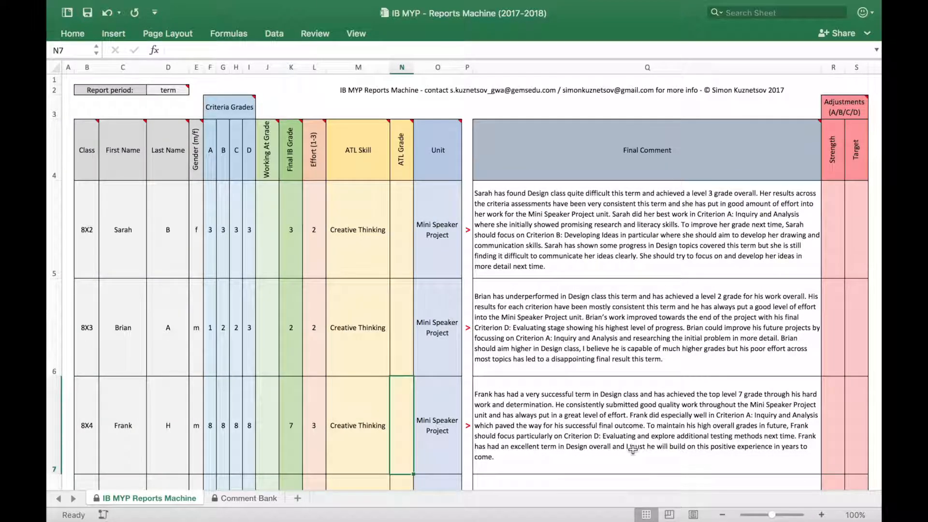
Step: Set the ATL grades to EE for the 8X2 student, ME for 8X3 and AE for 8X4
click(396, 217)
text(EE)
key(Return)
text(ME)
click(405, 406)
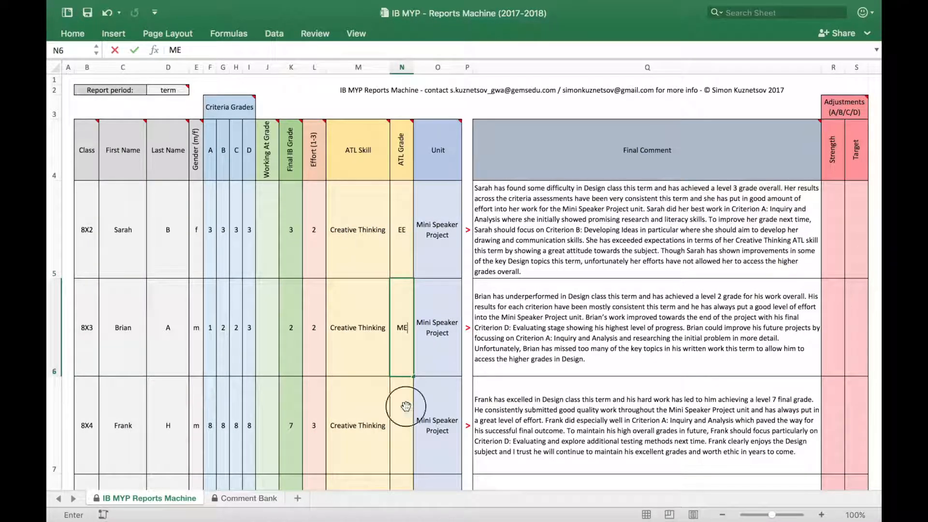
text(AE)
key(Return)
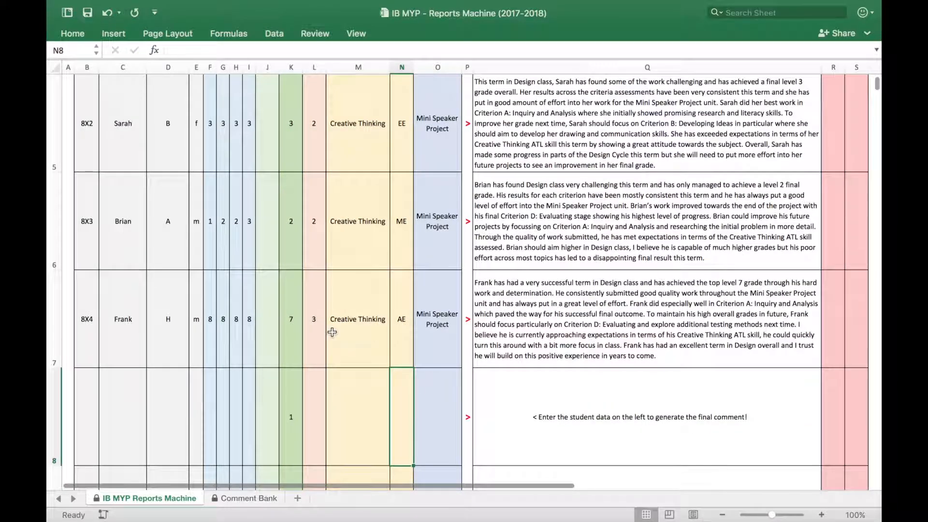
scroll(367, 333, up, 5)
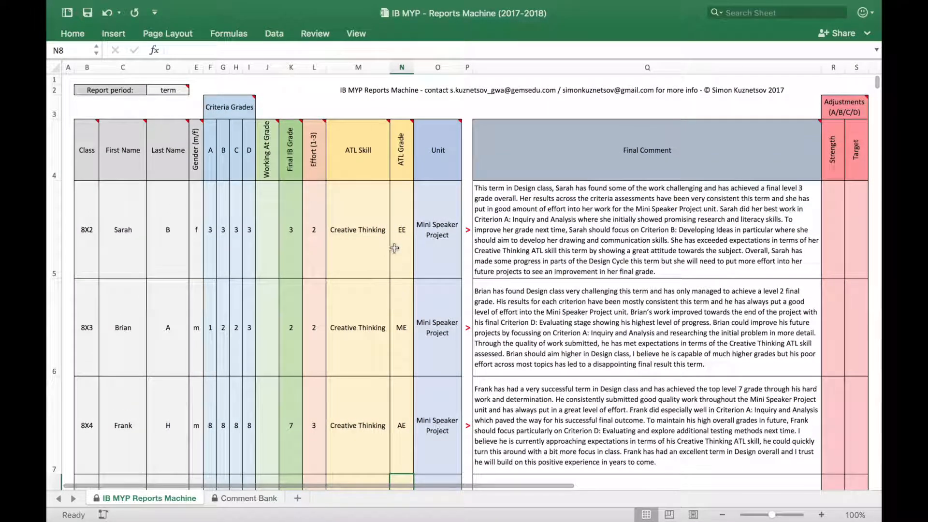
Step: On the Comment Bank sheet, go through the Sentence 5 ATL Skill sentences for scores EE, ME, AE and BE
click(253, 499)
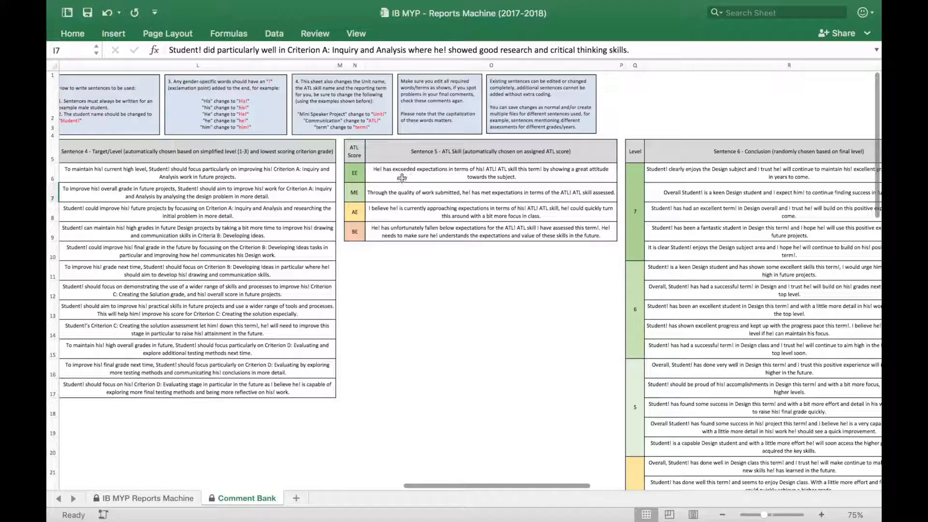
click(490, 193)
click(497, 170)
key(Down)
key(Down)
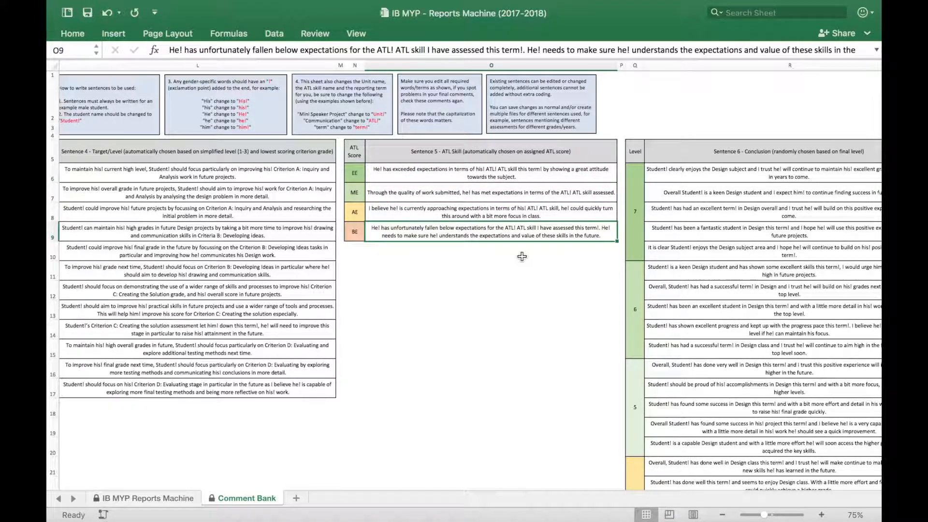
scroll(522, 256, right, 2)
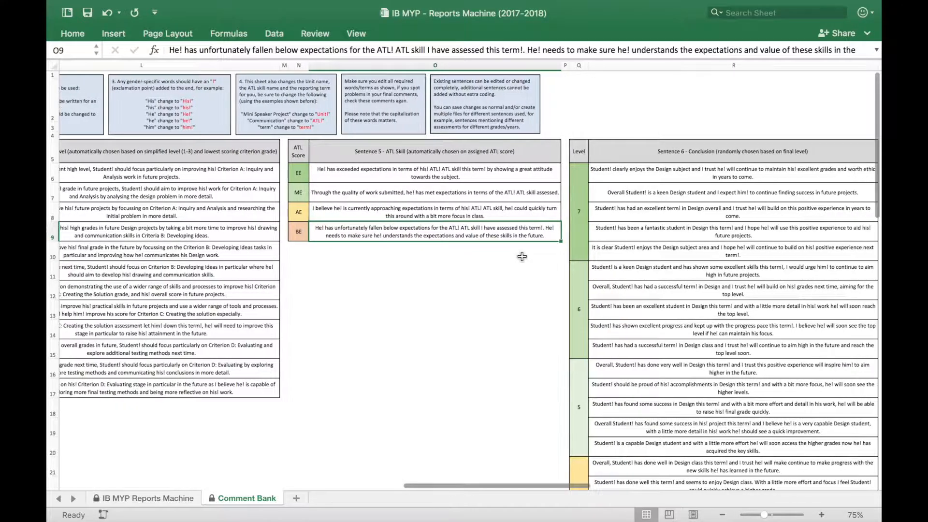
scroll(522, 256, right, 2)
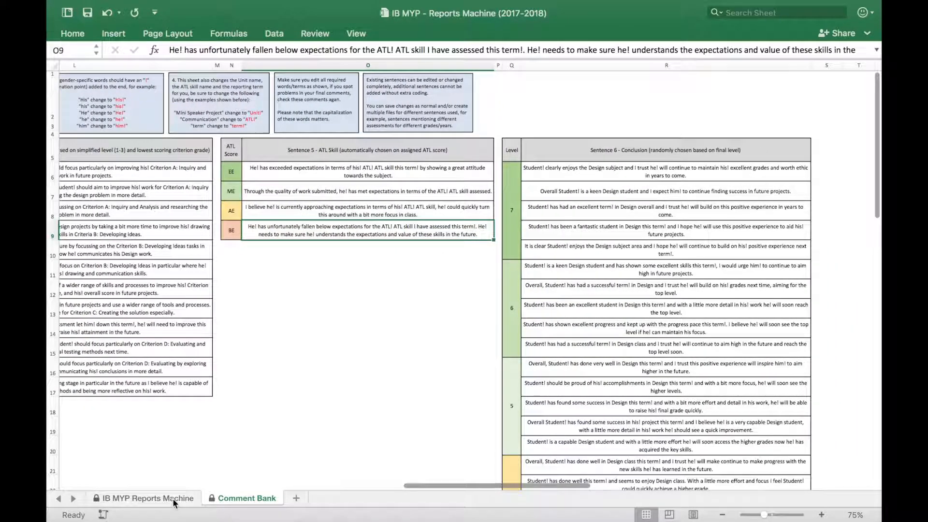
Step: Check the 8X2 student's ATL skill entry and return to the Sentence 5 ATL Skill sentences in the Comment Bank
click(145, 498)
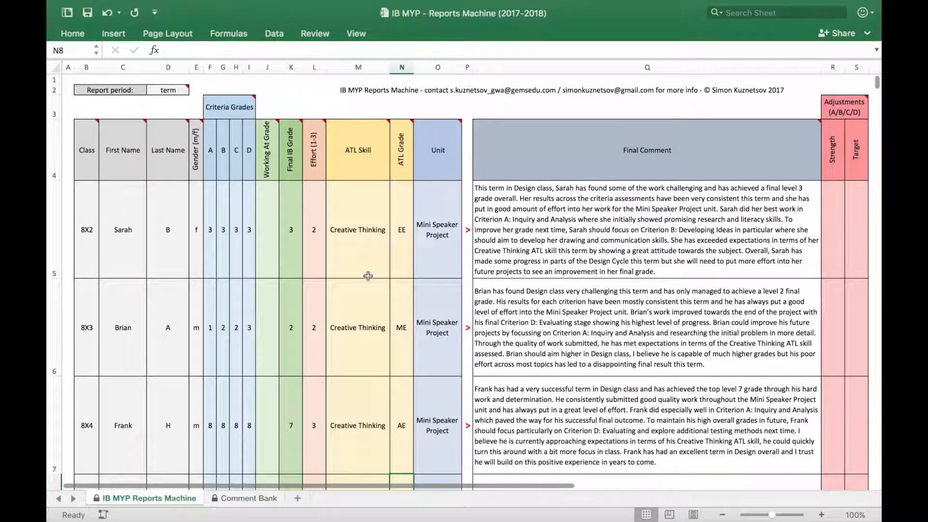
click(357, 236)
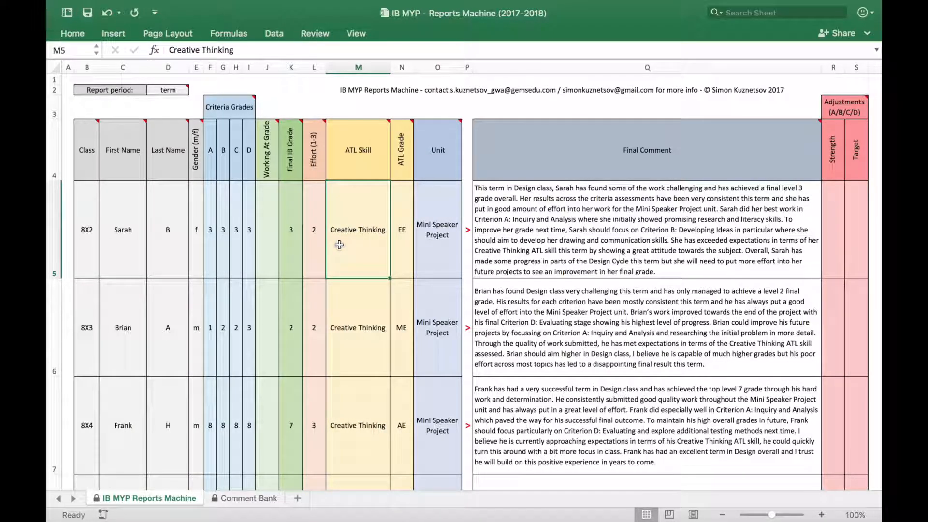
click(247, 497)
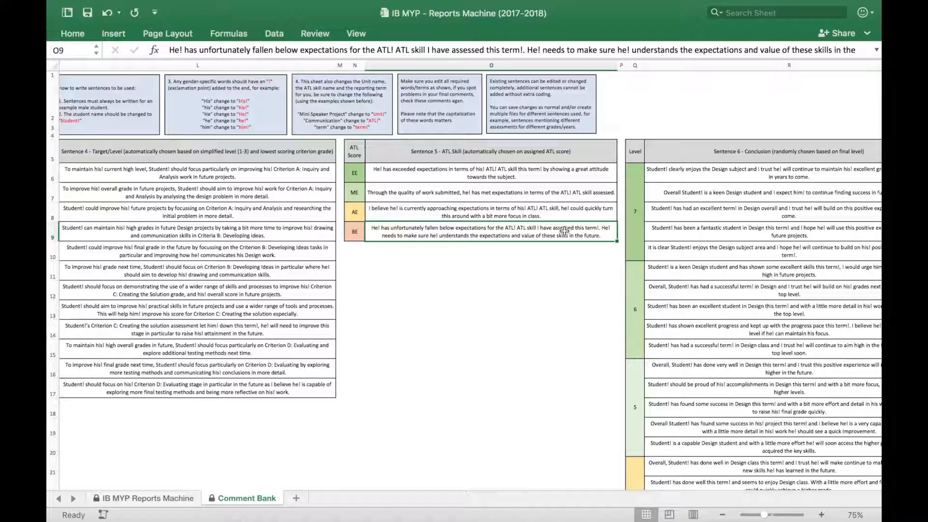
Step: On the Comment Bank sheet, go through the Sentence 6 Conclusion sentences for final levels 7, 6 and 5
scroll(564, 231, right, 1)
scroll(564, 231, right, 3)
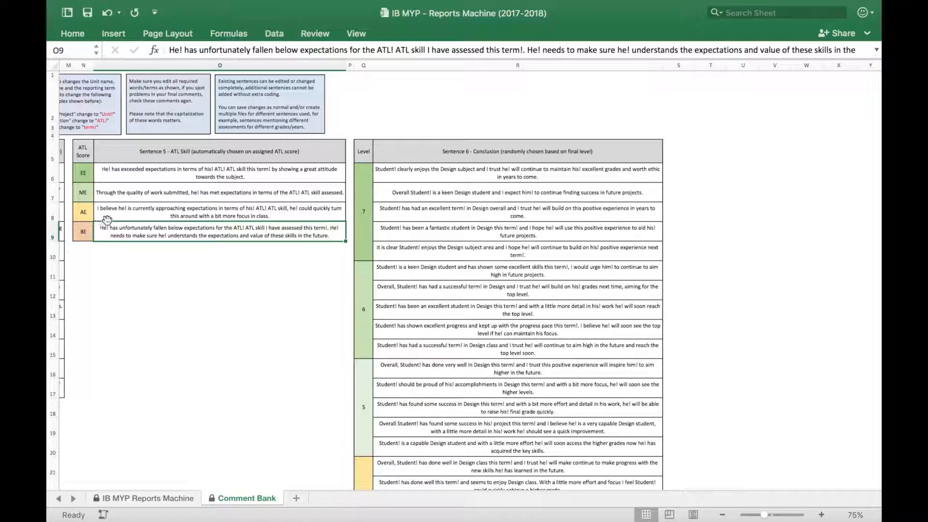
scroll(332, 303, right, 3)
scroll(333, 303, right, 2)
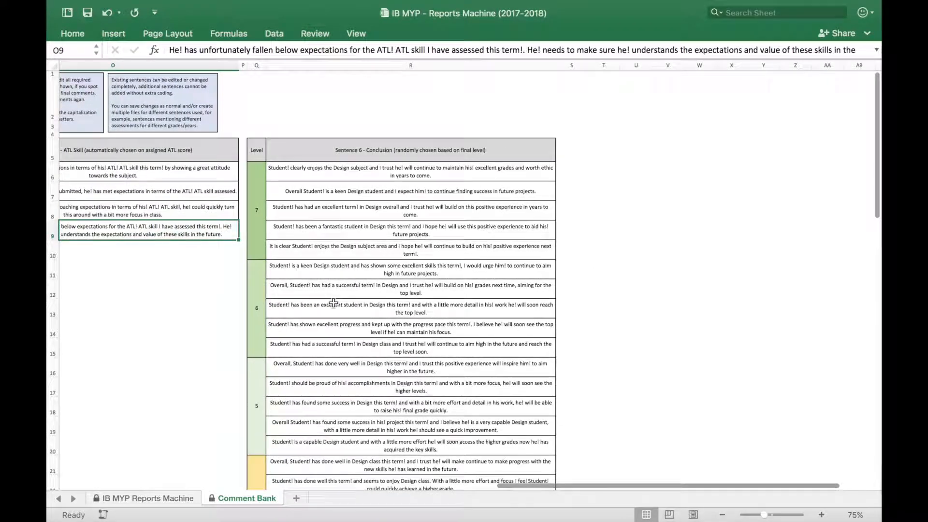
click(384, 153)
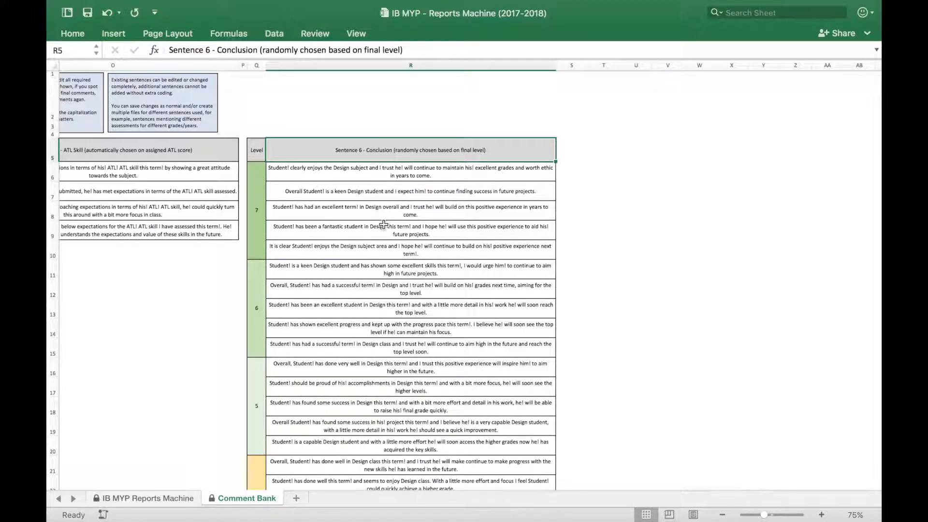
click(256, 210)
click(256, 311)
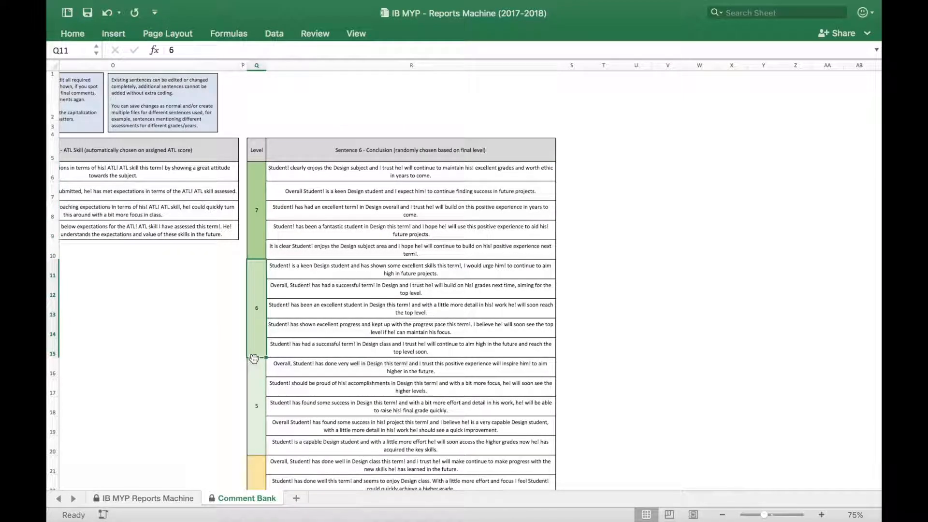
click(251, 392)
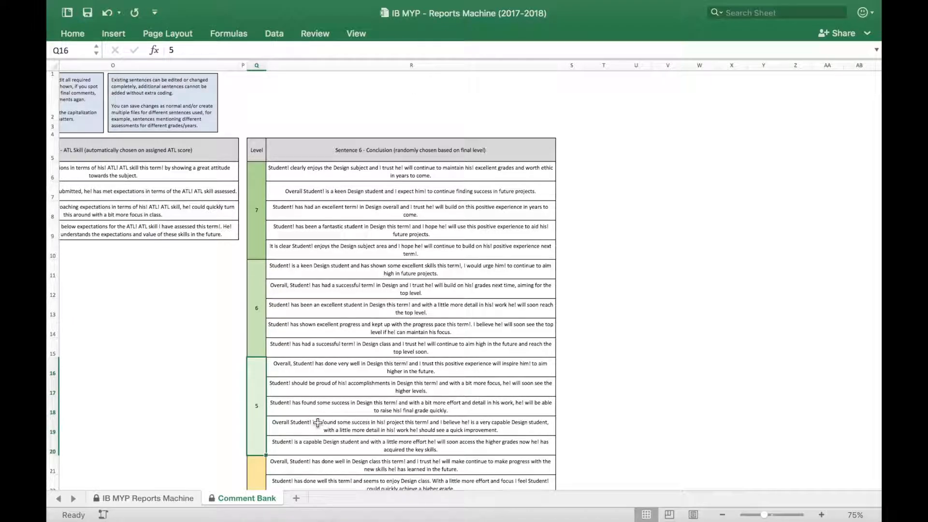
Step: Review the Sentence 1 Intro sentences for level 7 and compare them with the final comments on the IB MYP Reports Machine sheet
scroll(318, 423, left, 15)
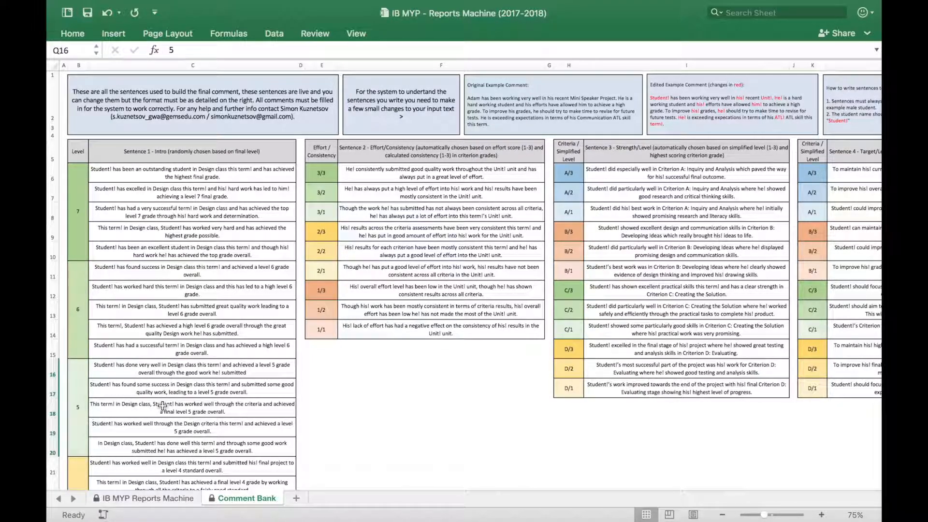
click(201, 168)
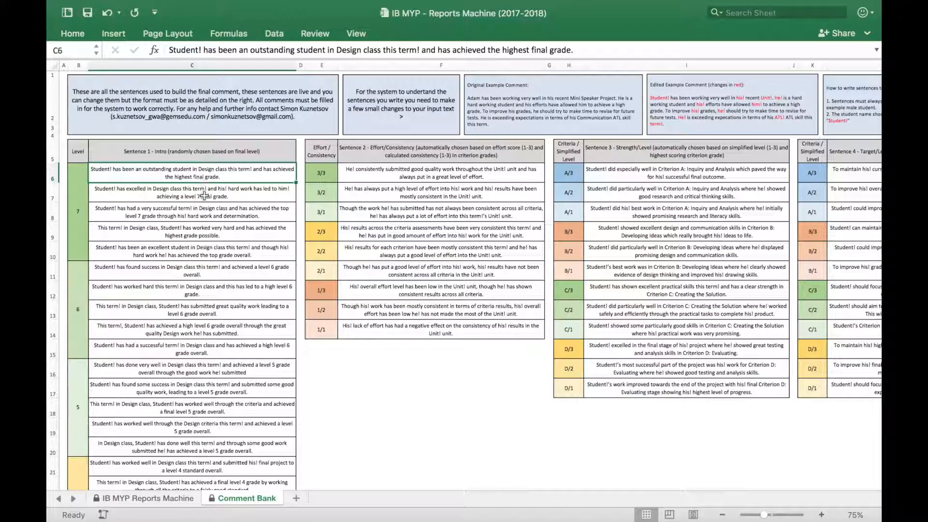
click(144, 499)
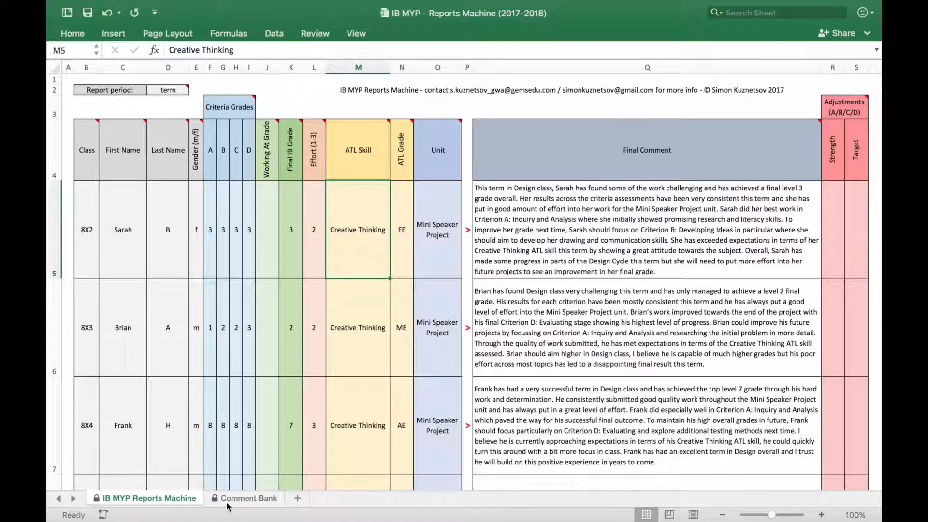
Step: Read the Comment Bank guidance on adapting input text, comparing the Original Example Comment with the Edited Example Comment
click(244, 498)
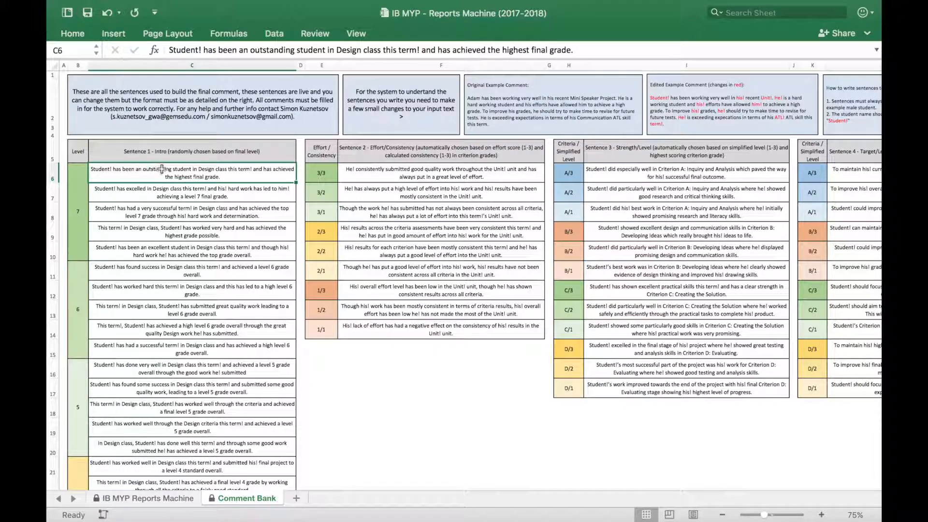
scroll(290, 174, up, 8)
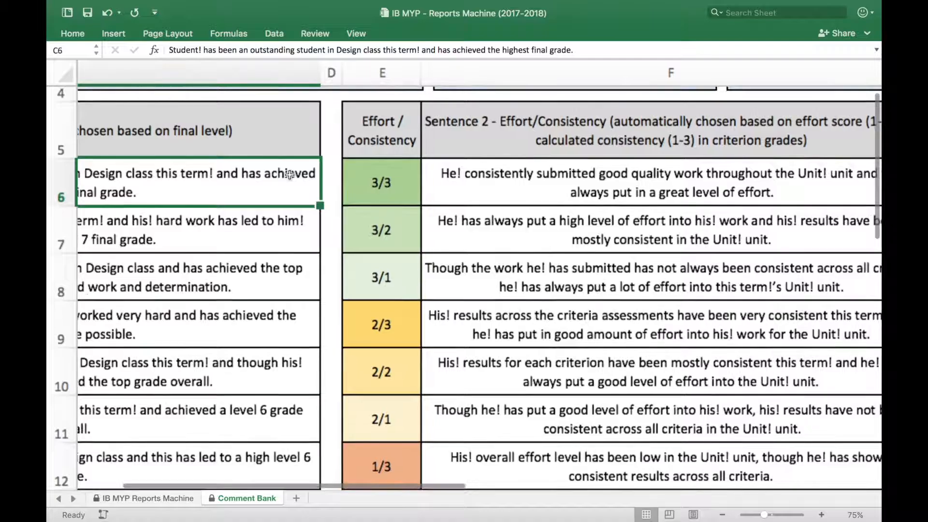
scroll(290, 175, up, 3)
scroll(289, 174, right, 10)
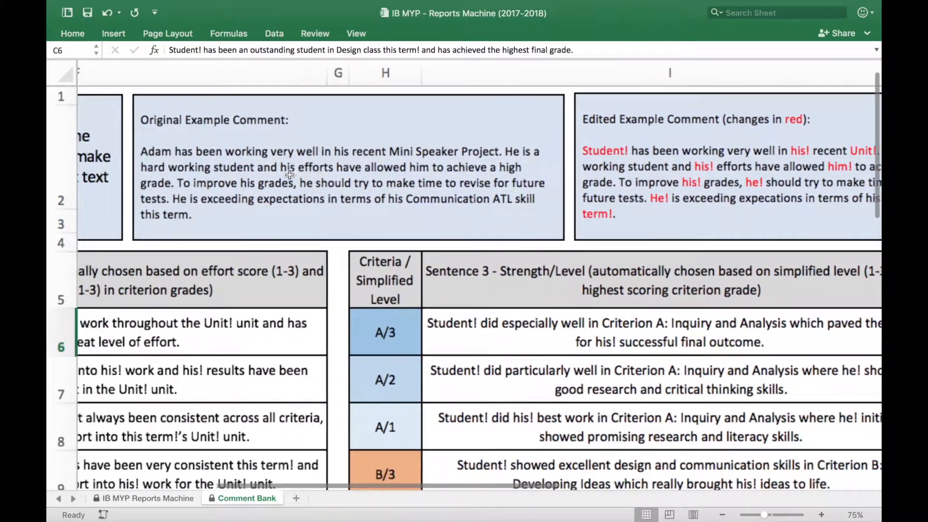
scroll(289, 174, up, 3)
scroll(289, 174, right, 6)
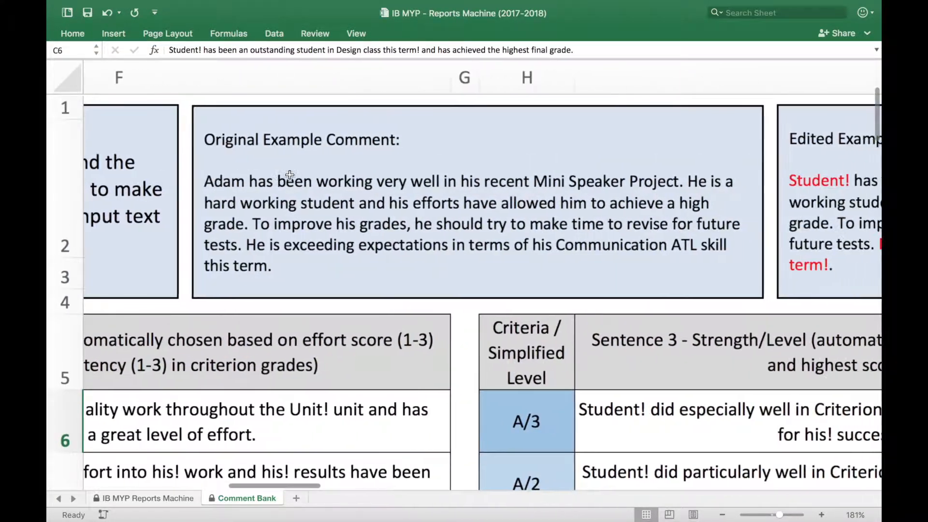
scroll(289, 174, left, 8)
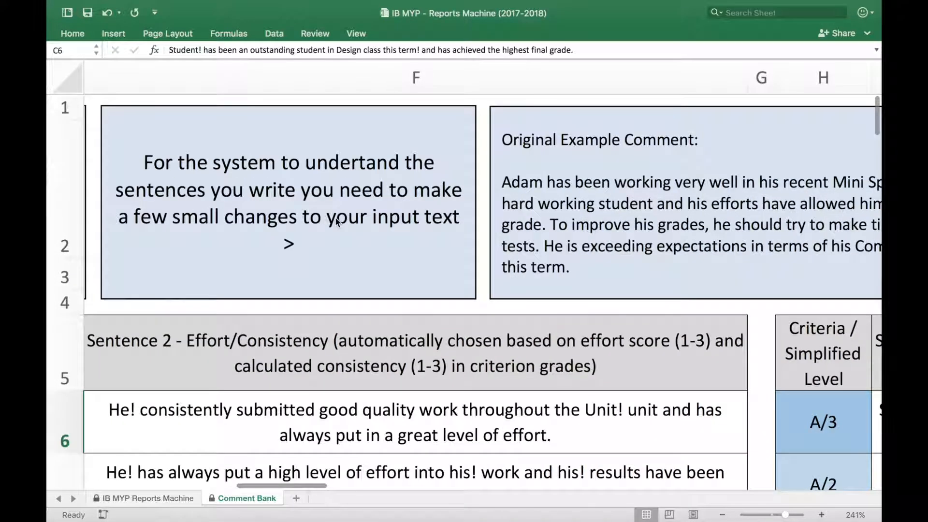
scroll(336, 221, right, 6)
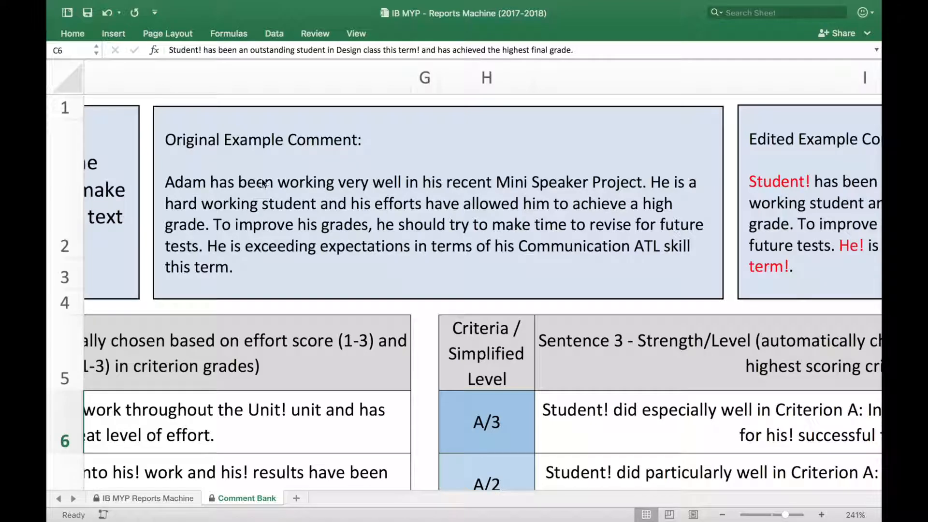
scroll(337, 190, right, 2)
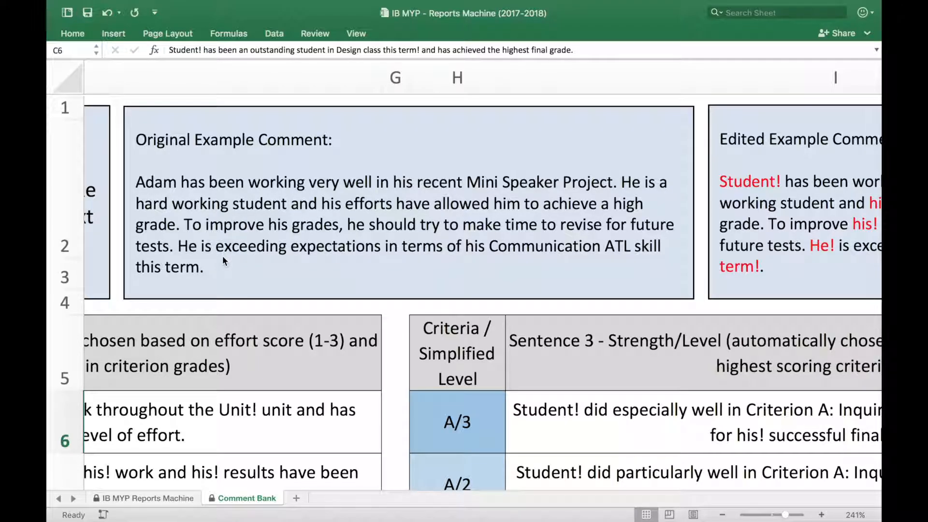
scroll(223, 261, right, 15)
scroll(223, 261, left, 1)
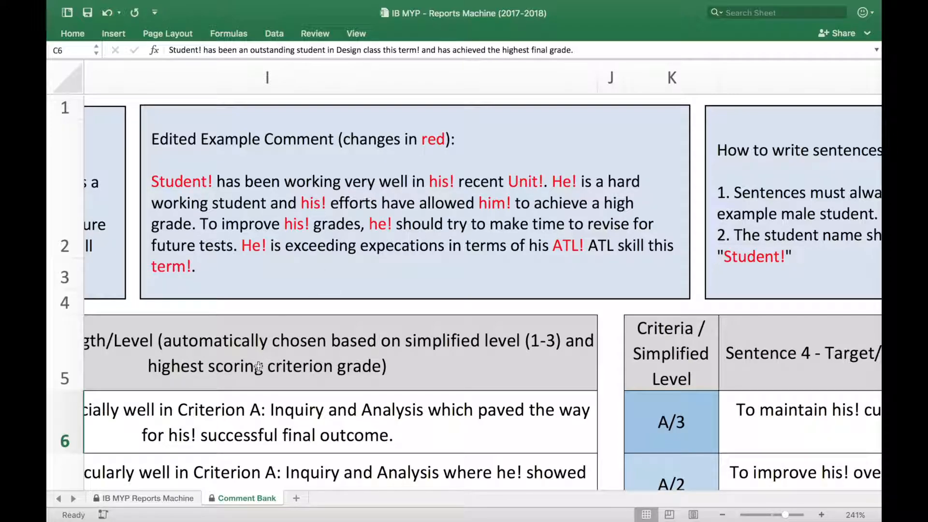
Step: On the IB MYP Reports Machine sheet, set the 8X3 student's gender to f
click(160, 501)
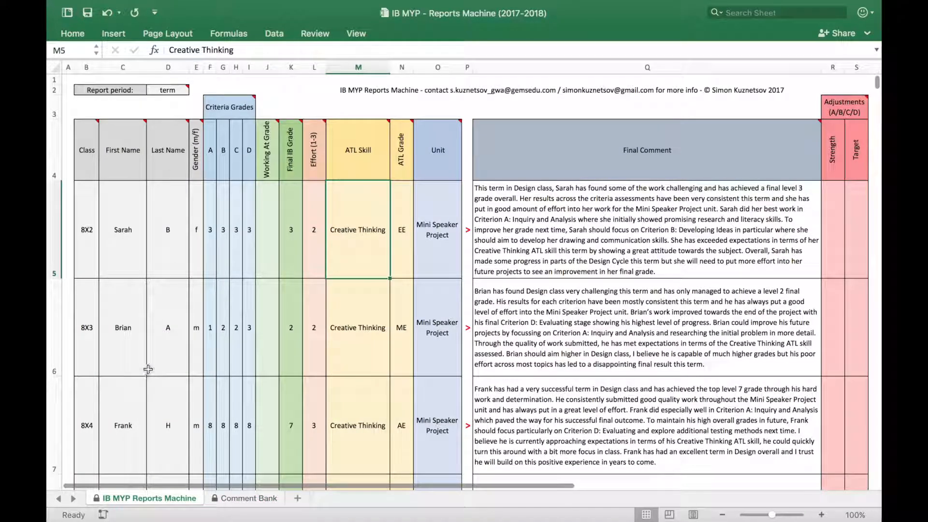
click(196, 329)
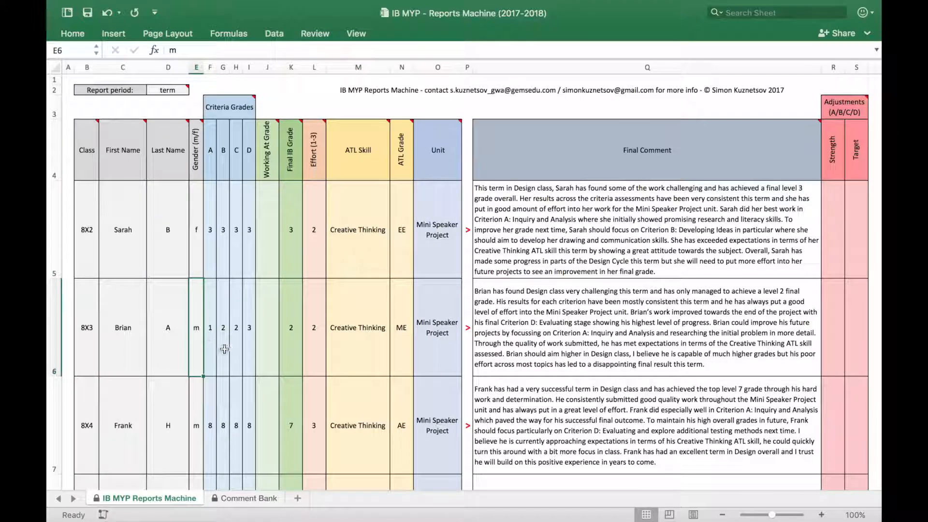
text(f)
key(Return)
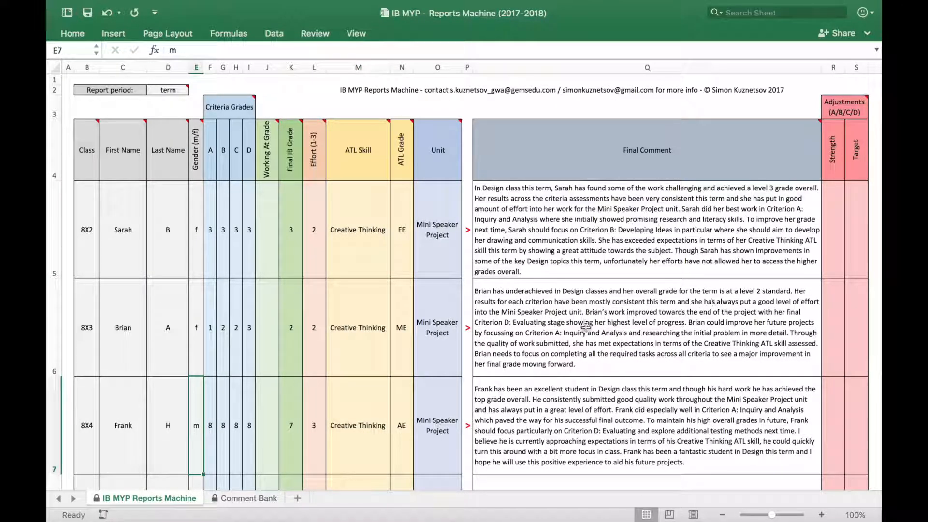
Step: Set the 8X3 student's gender back to m
click(198, 330)
text(m)
key(Return)
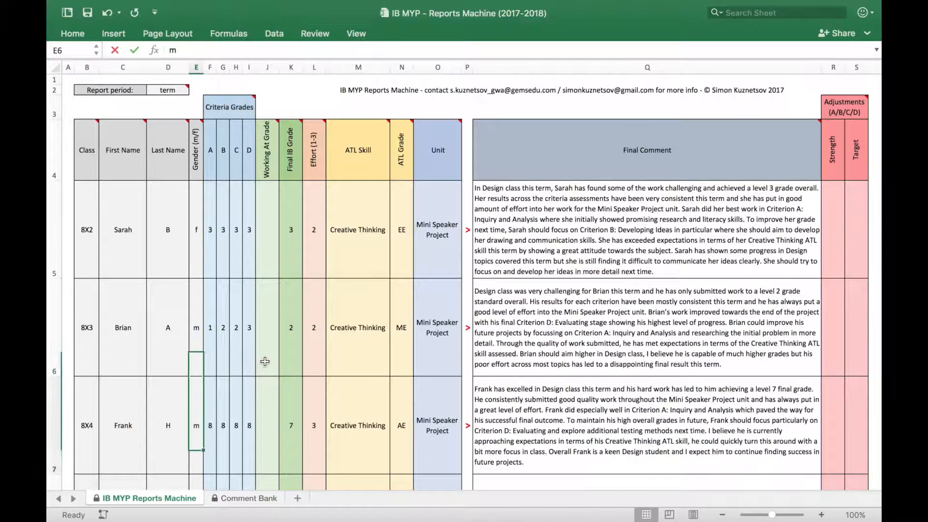
Step: On the Comment Bank sheet, examine the red placeholder words such as Unit!, ATL! and term! in the Edited Example Comment
click(238, 496)
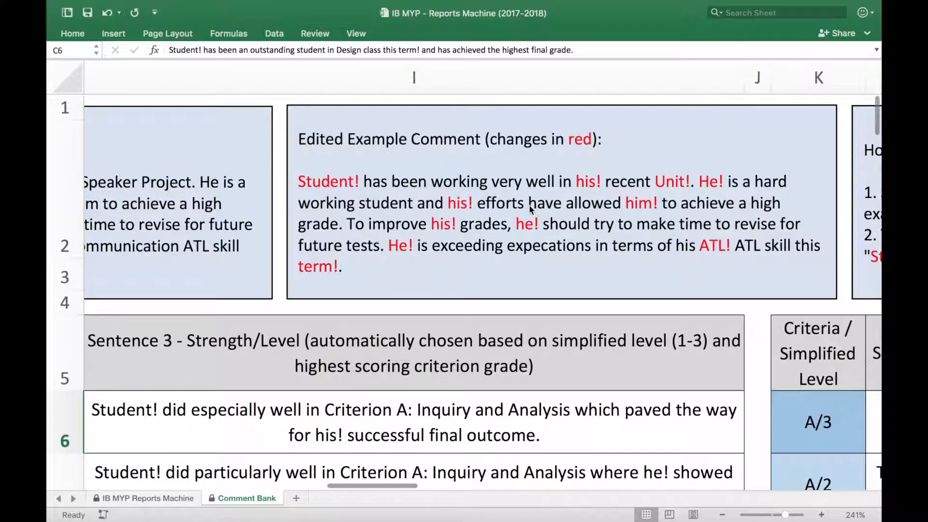
scroll(527, 207, right, 2)
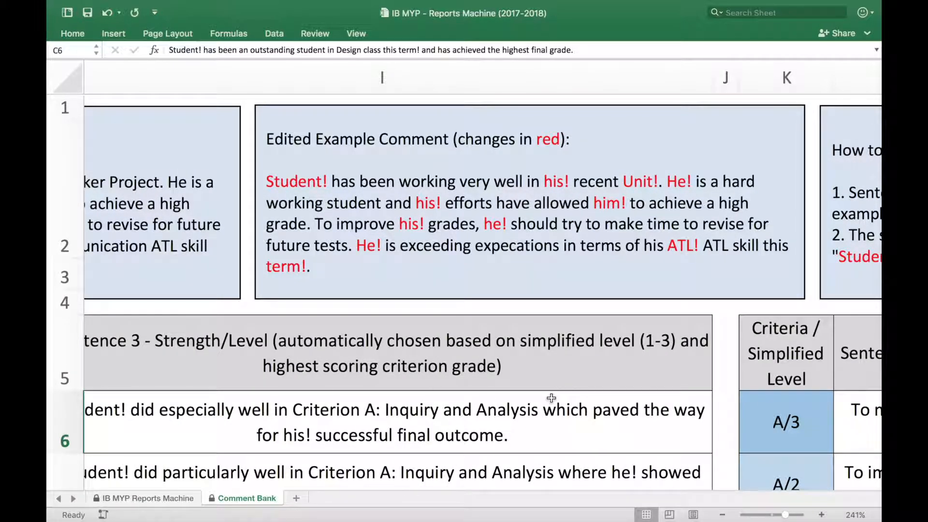
scroll(608, 244, right, 3)
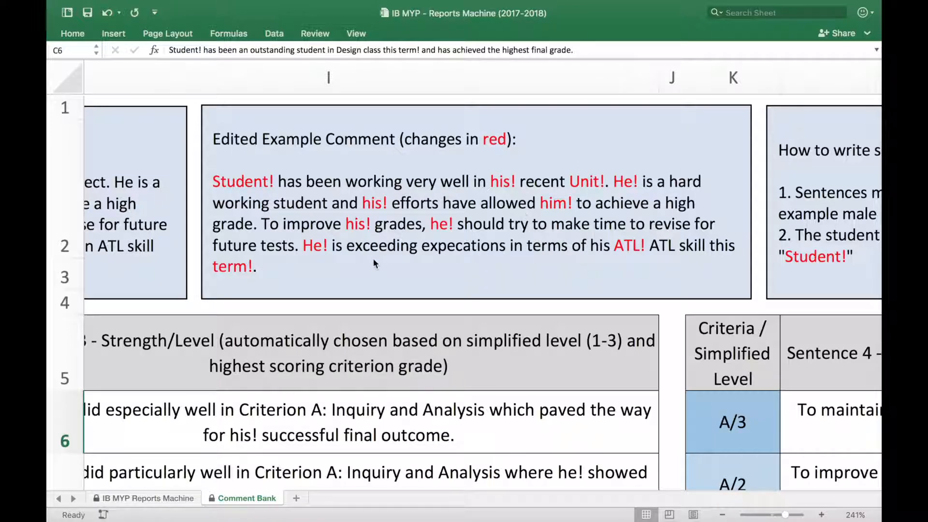
scroll(408, 279, right, 2)
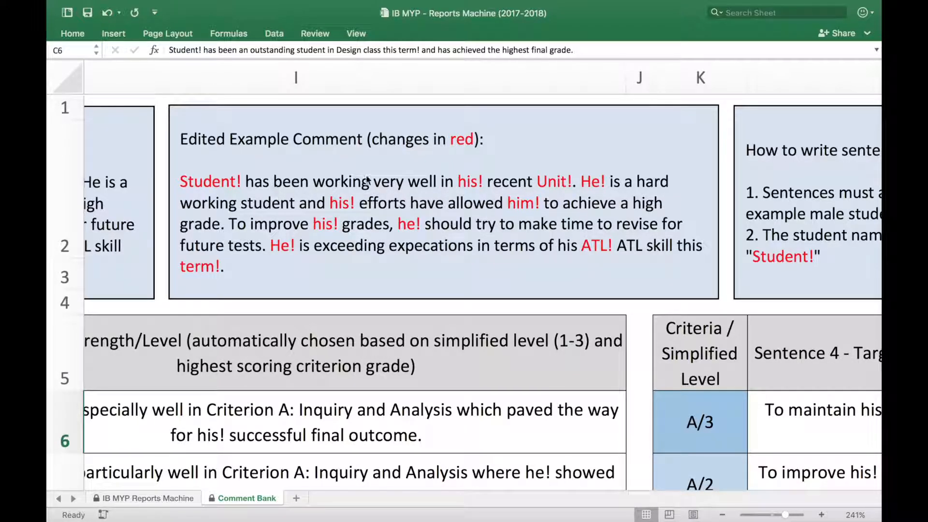
scroll(527, 182, right, 1)
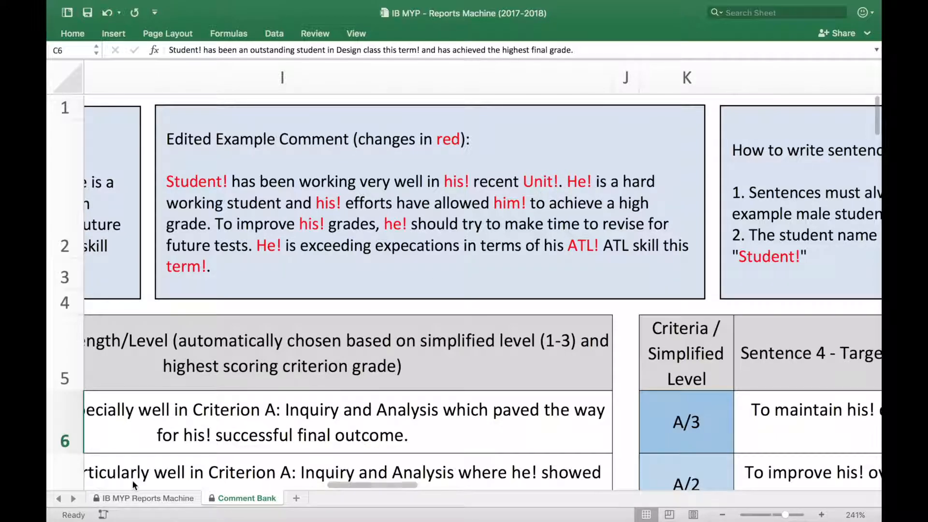
Step: On the IB MYP Reports Machine sheet, set the 8X2 student's unit to Toolbox Project and fill it down to the 8X3 and 8X4 students
click(157, 500)
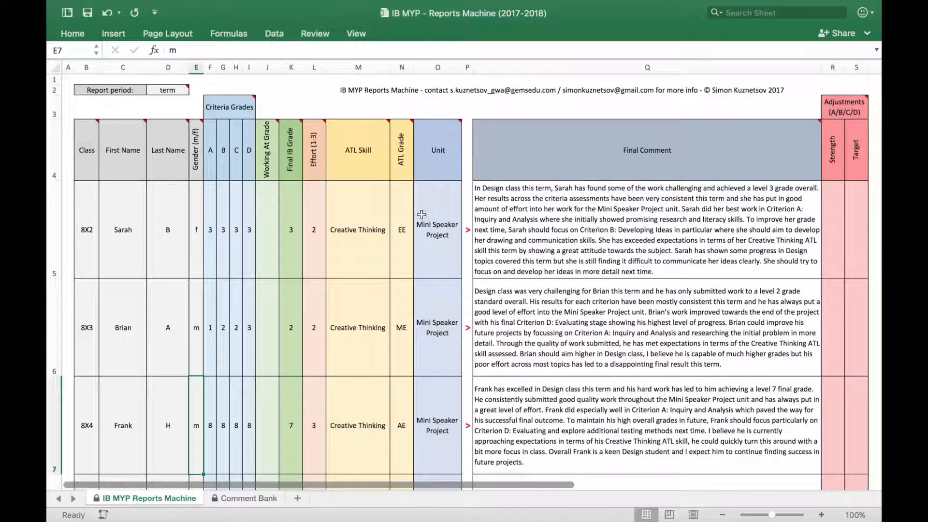
click(441, 227)
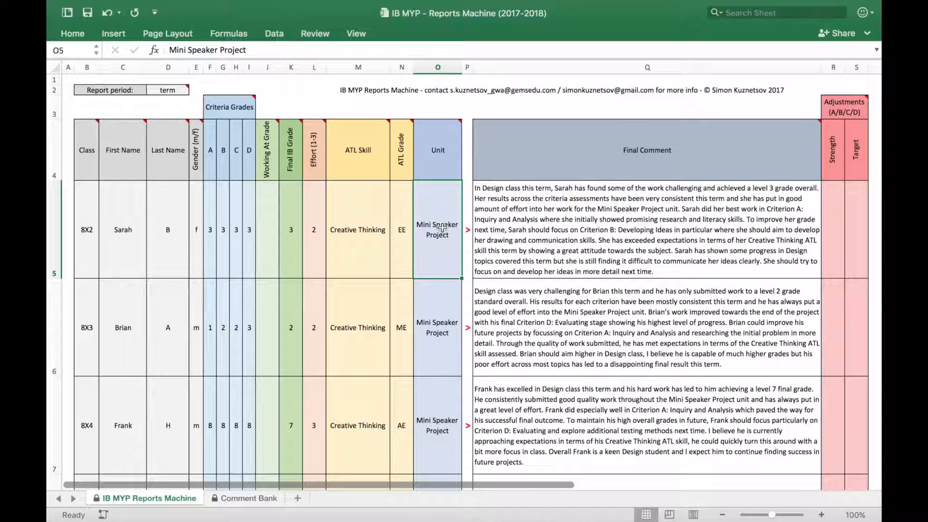
text(Toolbox Project)
key(Return)
click(443, 228)
drag(462, 280, 450, 443)
click(442, 350)
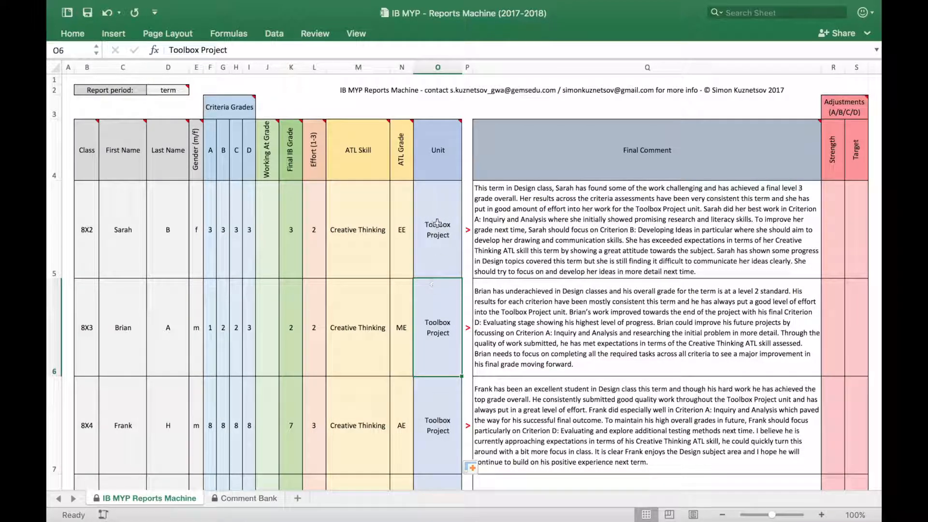
Step: Return to the Edited Example Comment on the Comment Bank sheet
click(261, 497)
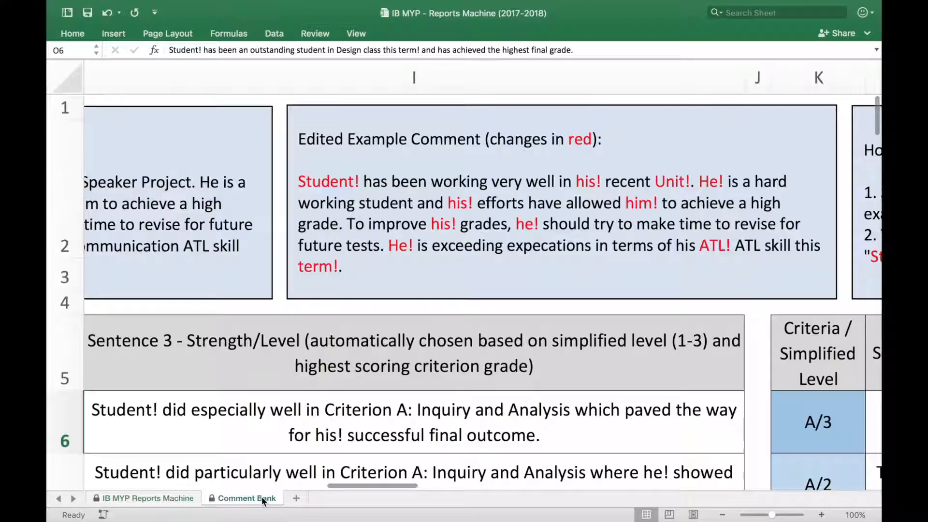